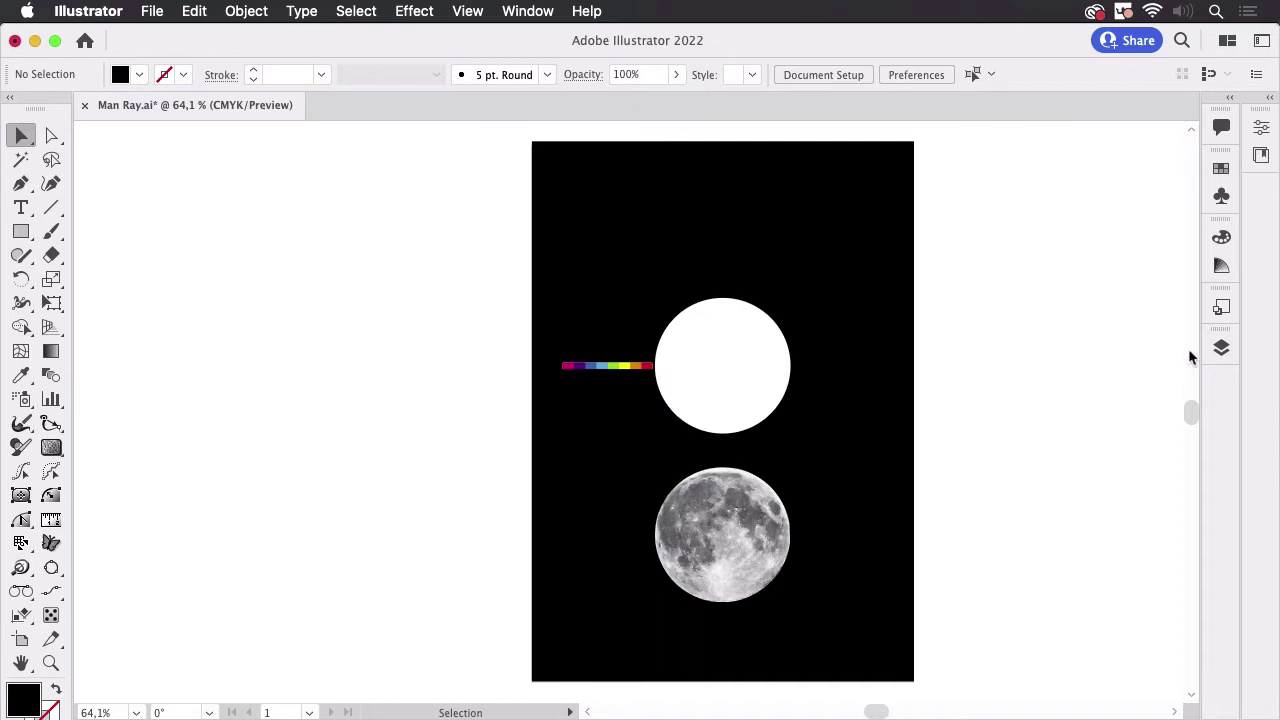
# Step: Make the NASA's and lroc_co layers visible, revealing the lunar map and its credit text
pyautogui.click(1221, 347)
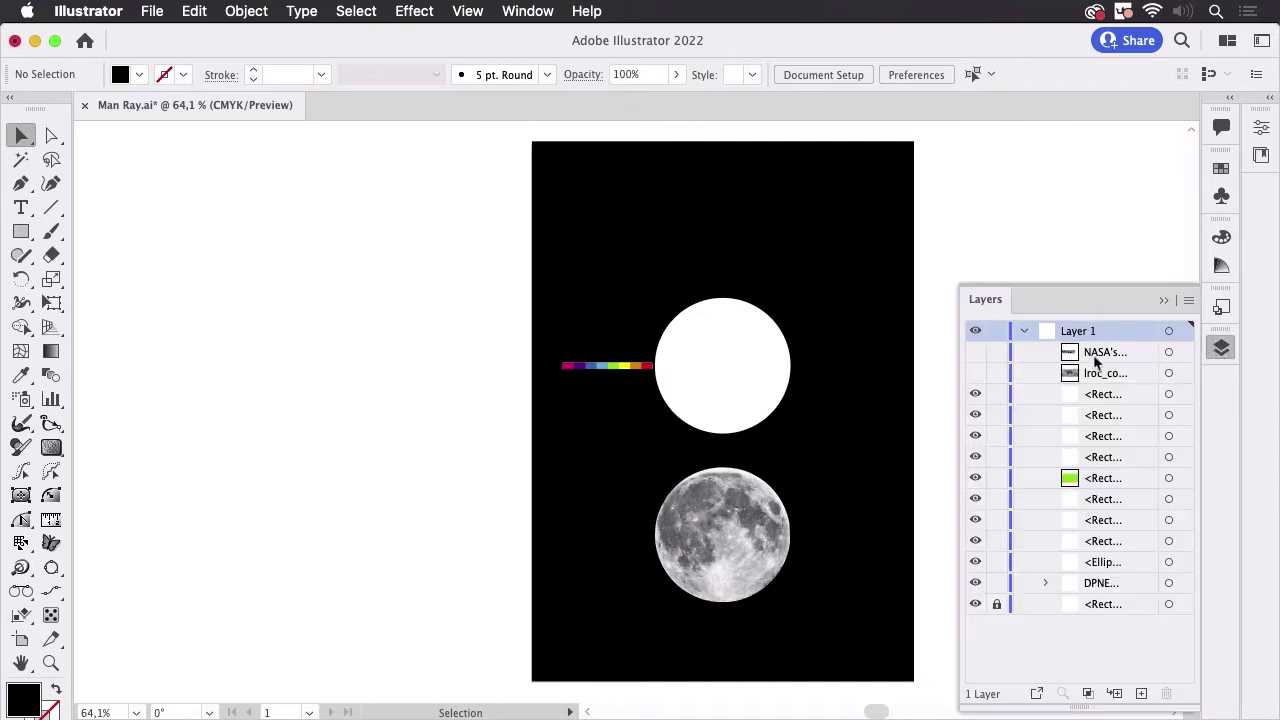
pyautogui.moveTo(975, 352); pyautogui.dragTo(975, 373)
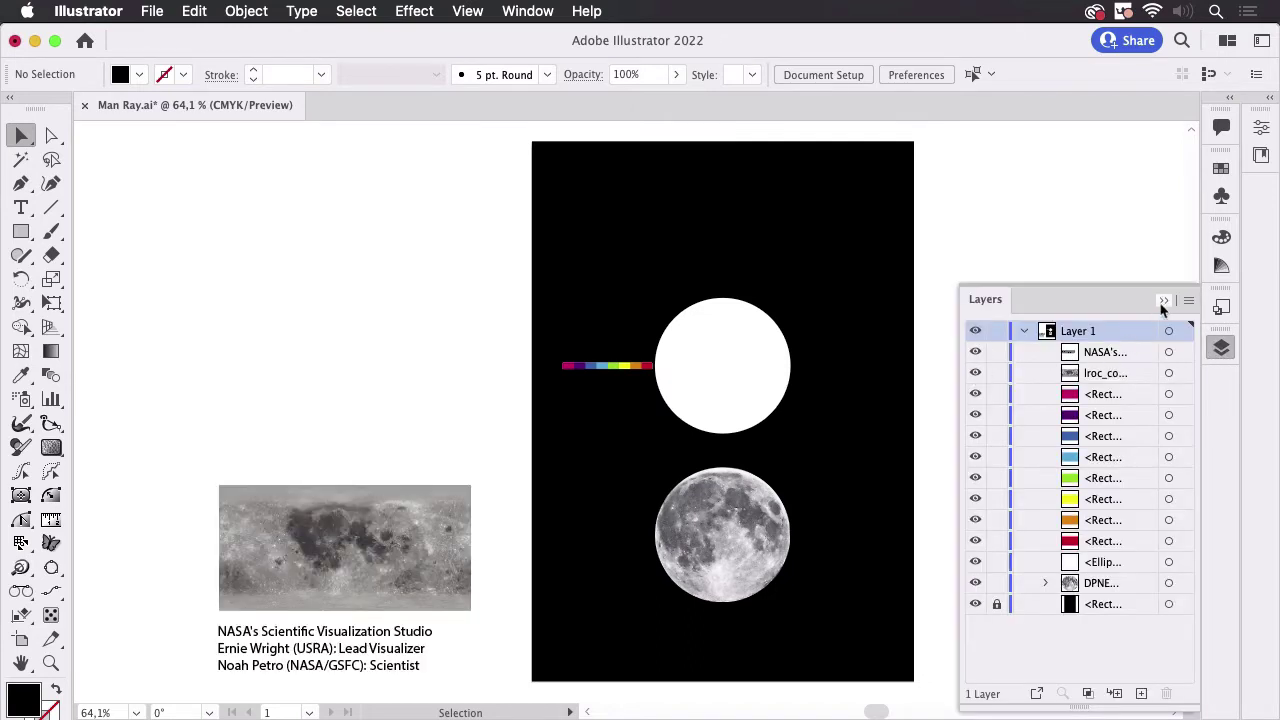
pyautogui.click(1221, 347)
pyautogui.scroll(-3, 440, 430)
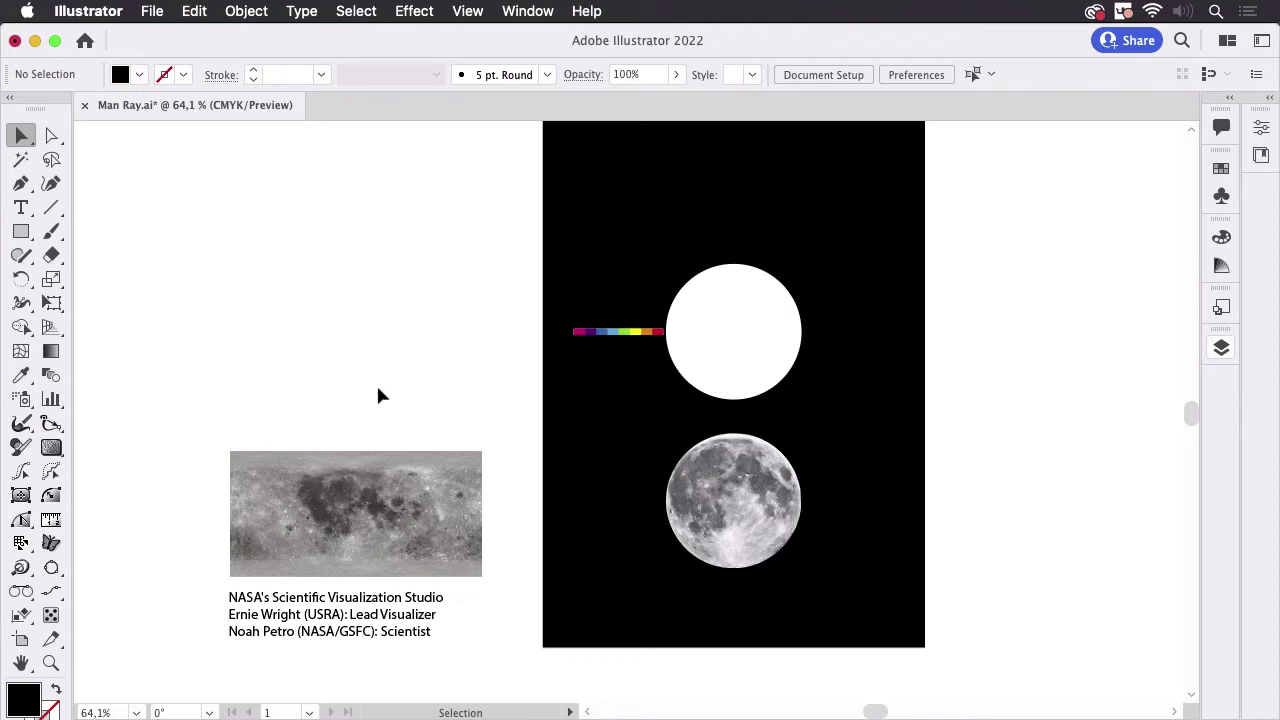
# Step: Embed the linked lunar map image and save it as a new symbol named 'Moon'
pyautogui.click(443, 549)
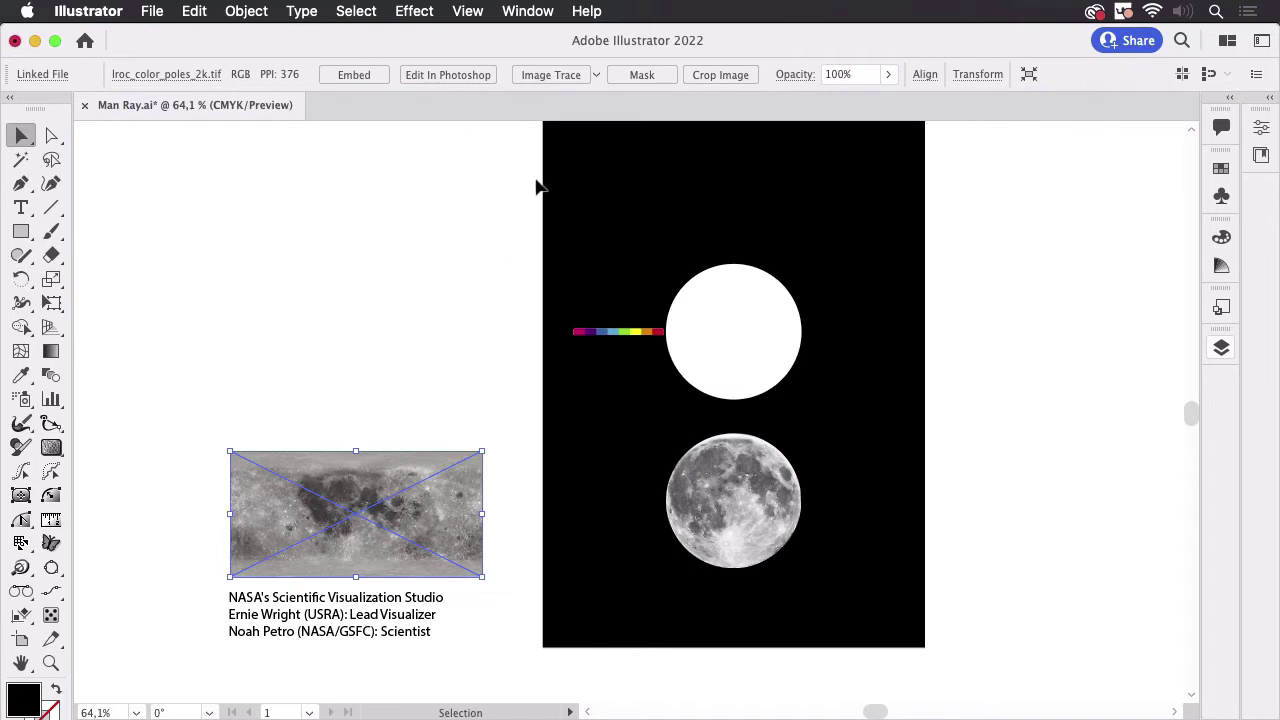
pyautogui.click(377, 74)
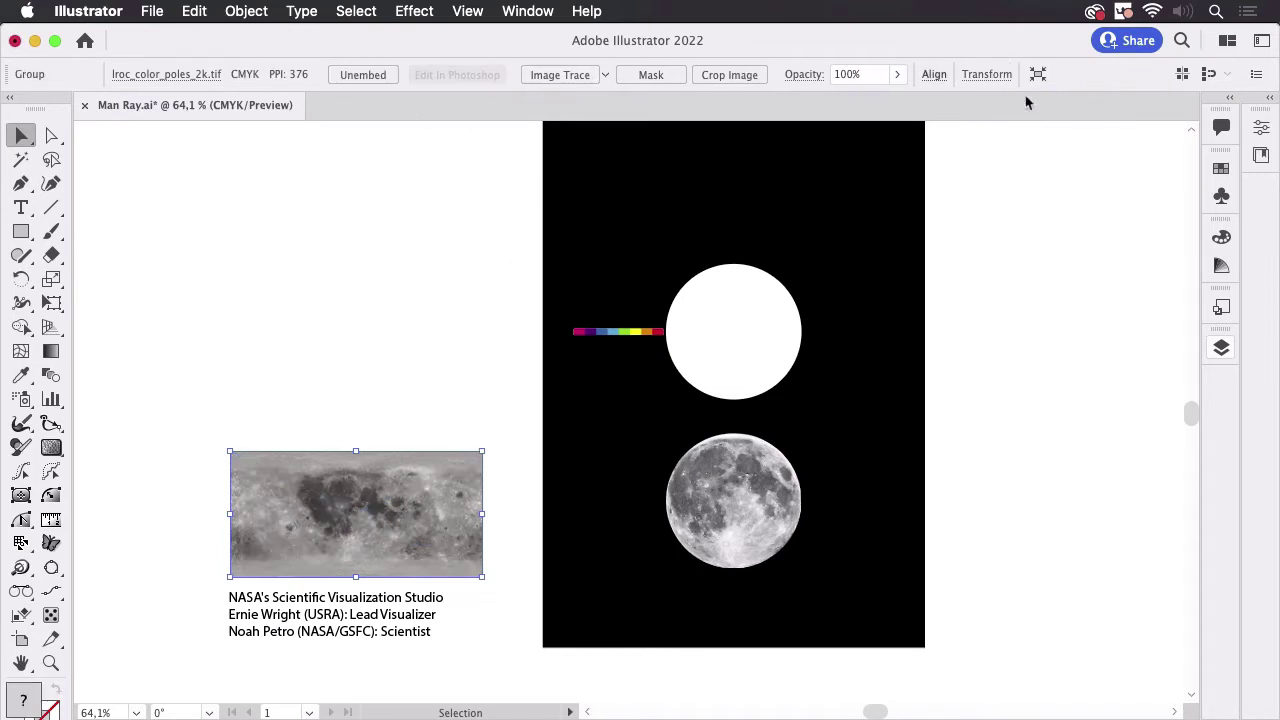
pyautogui.click(1221, 196)
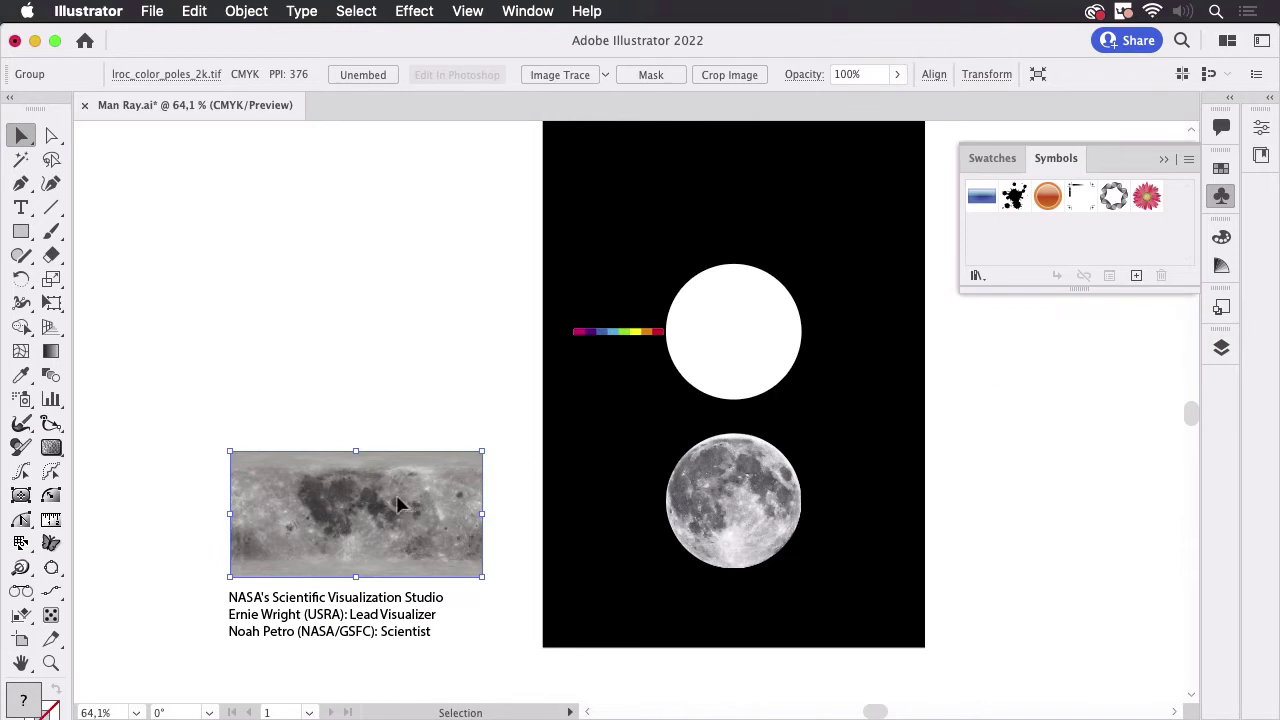
pyautogui.moveTo(398, 500)
pyautogui.mouseDown()
pyautogui.moveTo(1058, 272)
pyautogui.moveTo(1137, 258)
pyautogui.mouseUp()
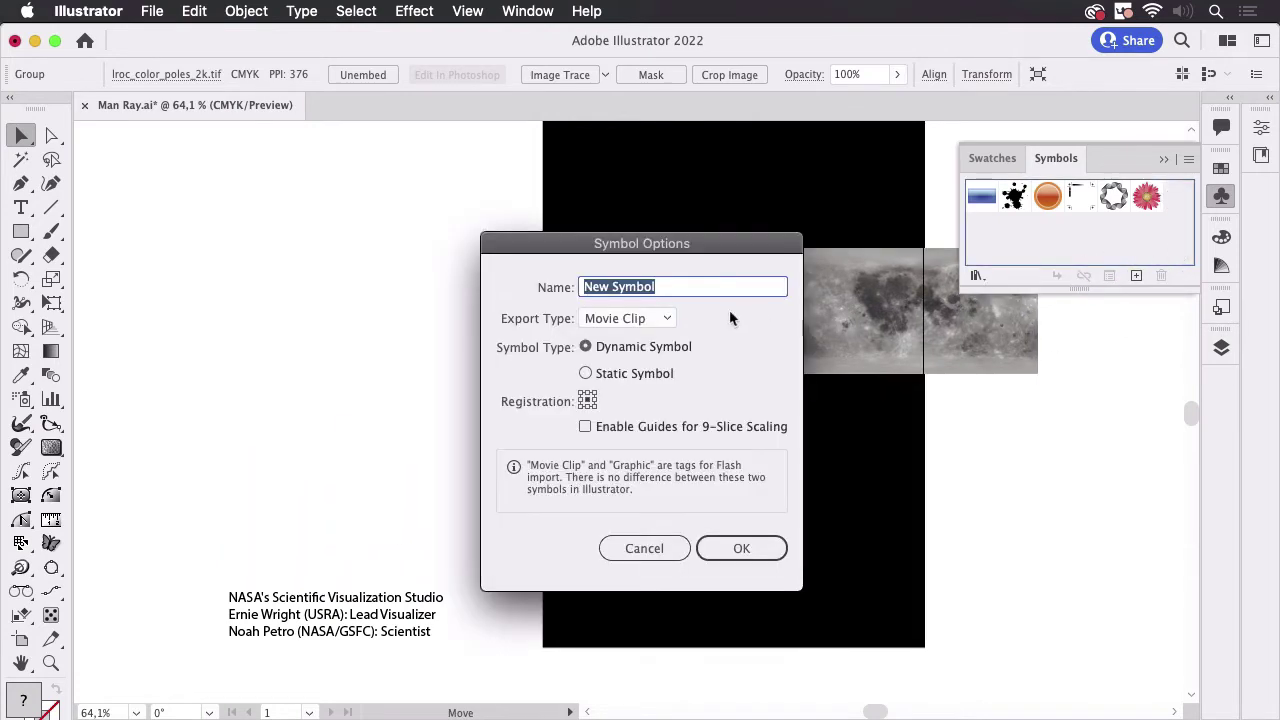
pyautogui.write('Moon')
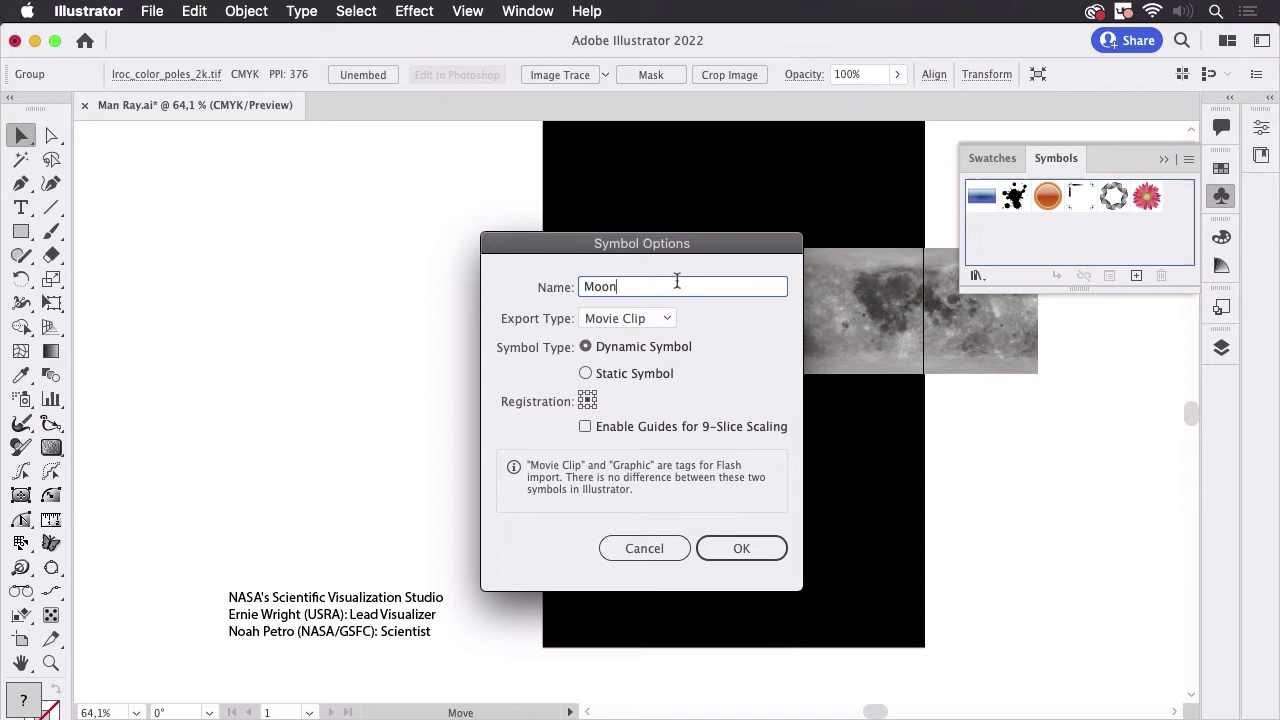
pyautogui.click(740, 548)
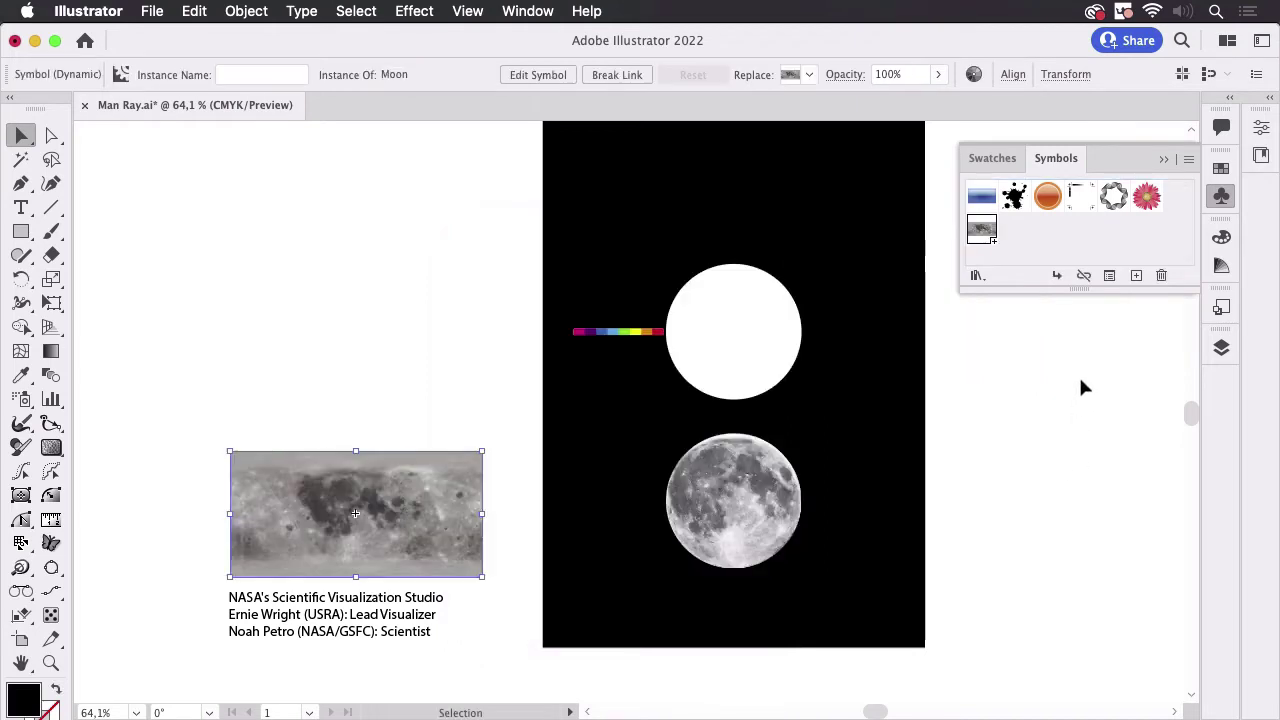
pyautogui.click(1052, 391)
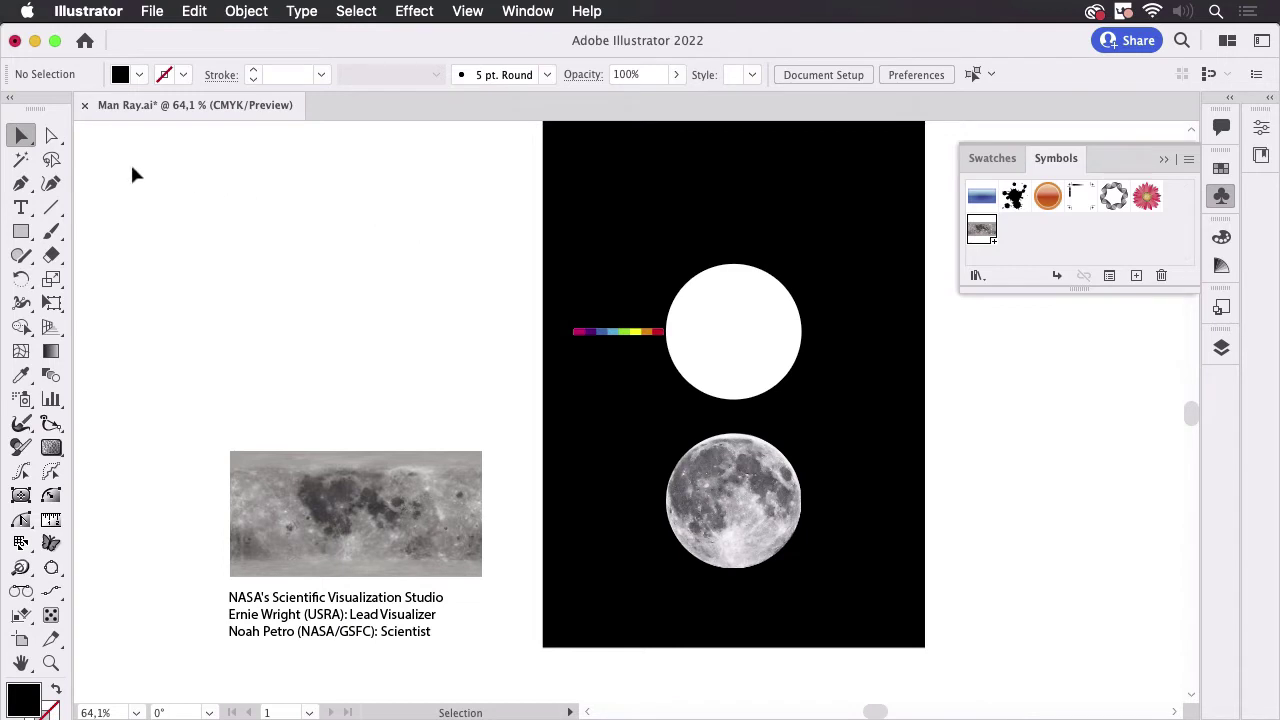
# Step: Delete the white circle's right anchor point to leave a left half-circle
pyautogui.click(55, 138)
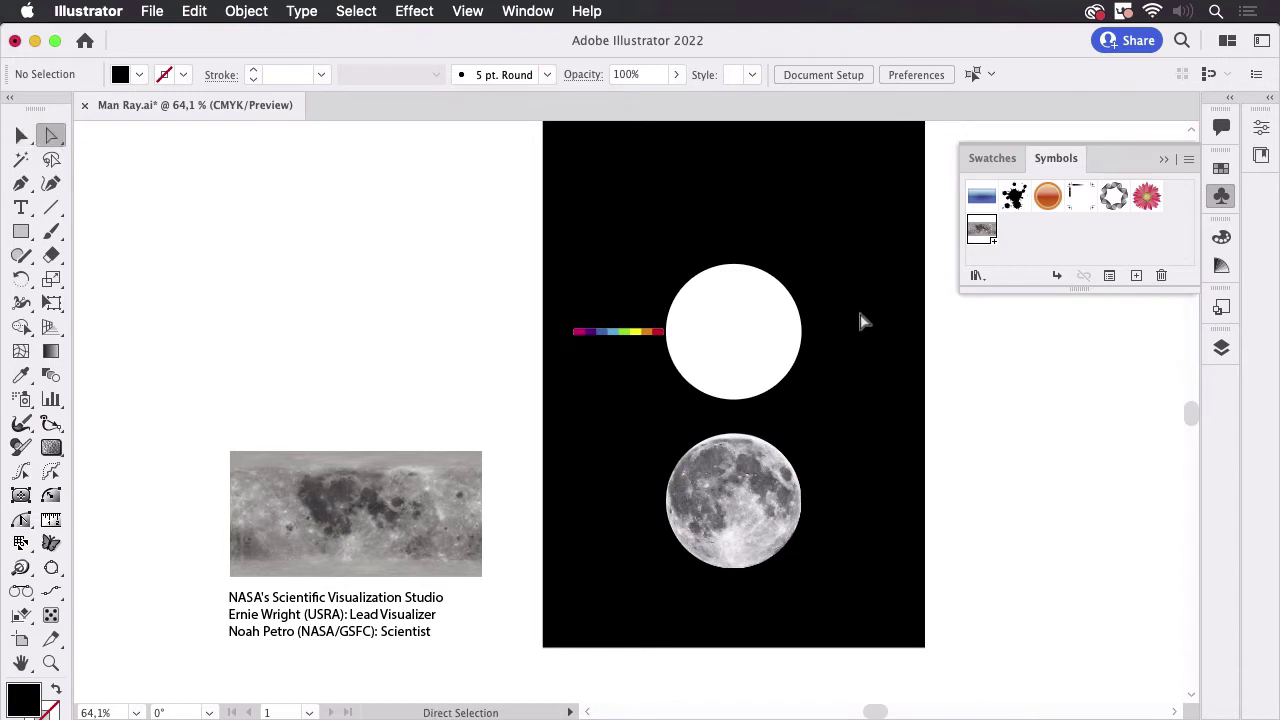
pyautogui.click(738, 358)
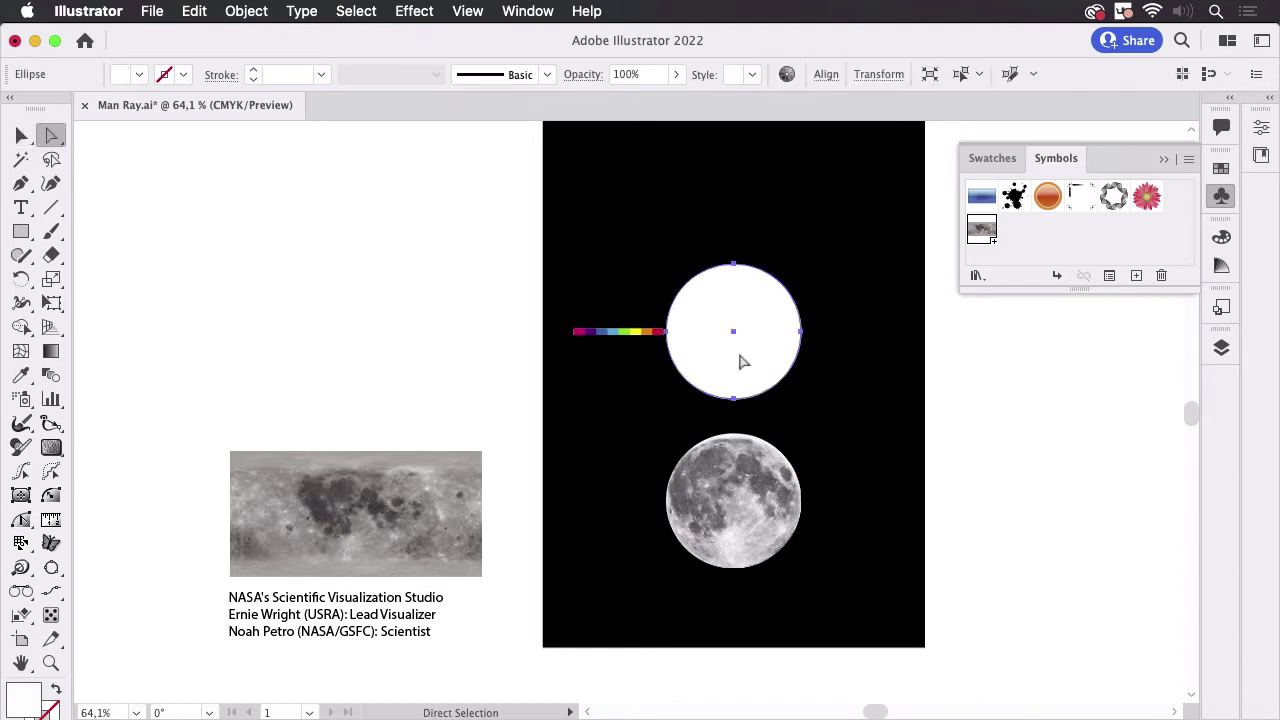
pyautogui.click(802, 334)
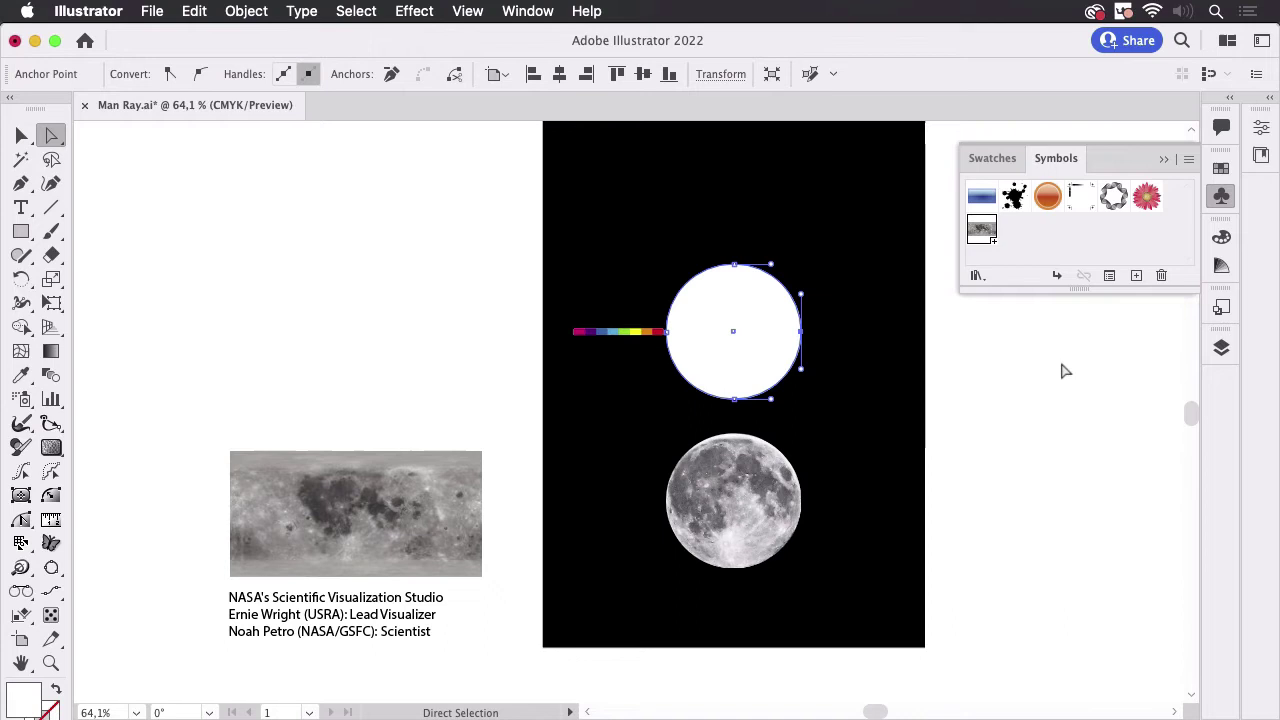
pyautogui.press('Delete')
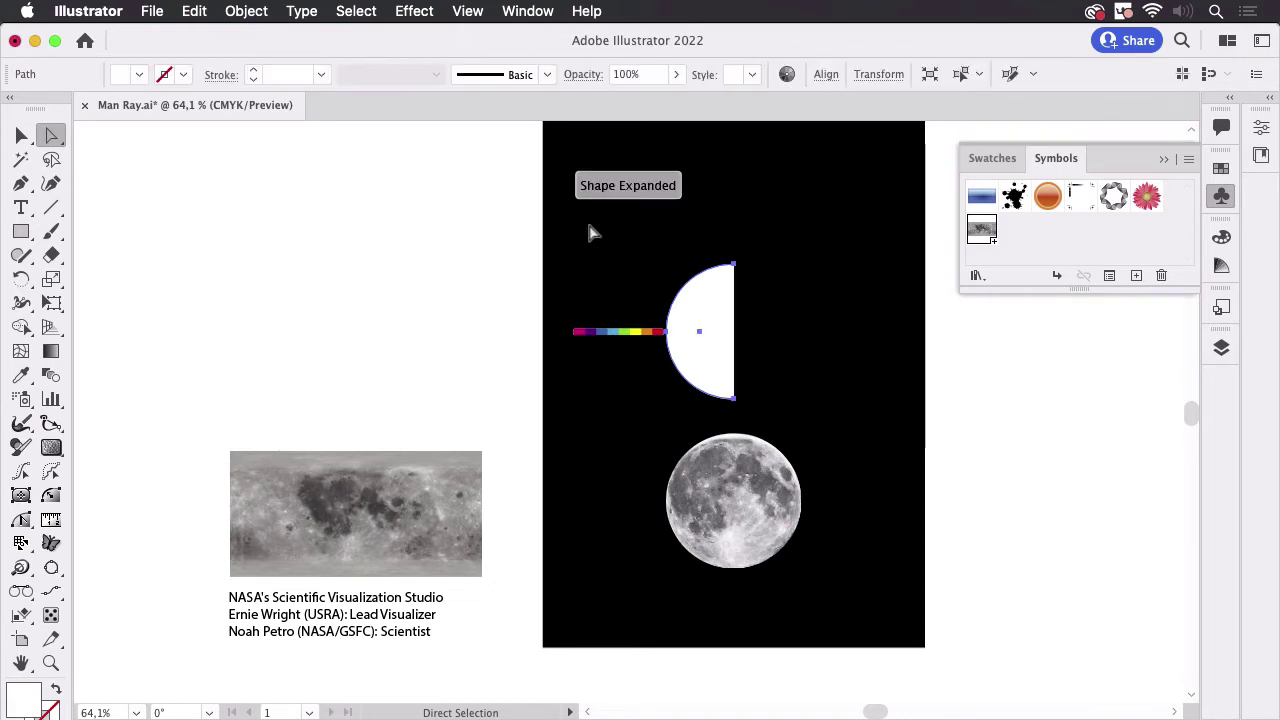
pyautogui.press('v')
pyautogui.click(216, 178)
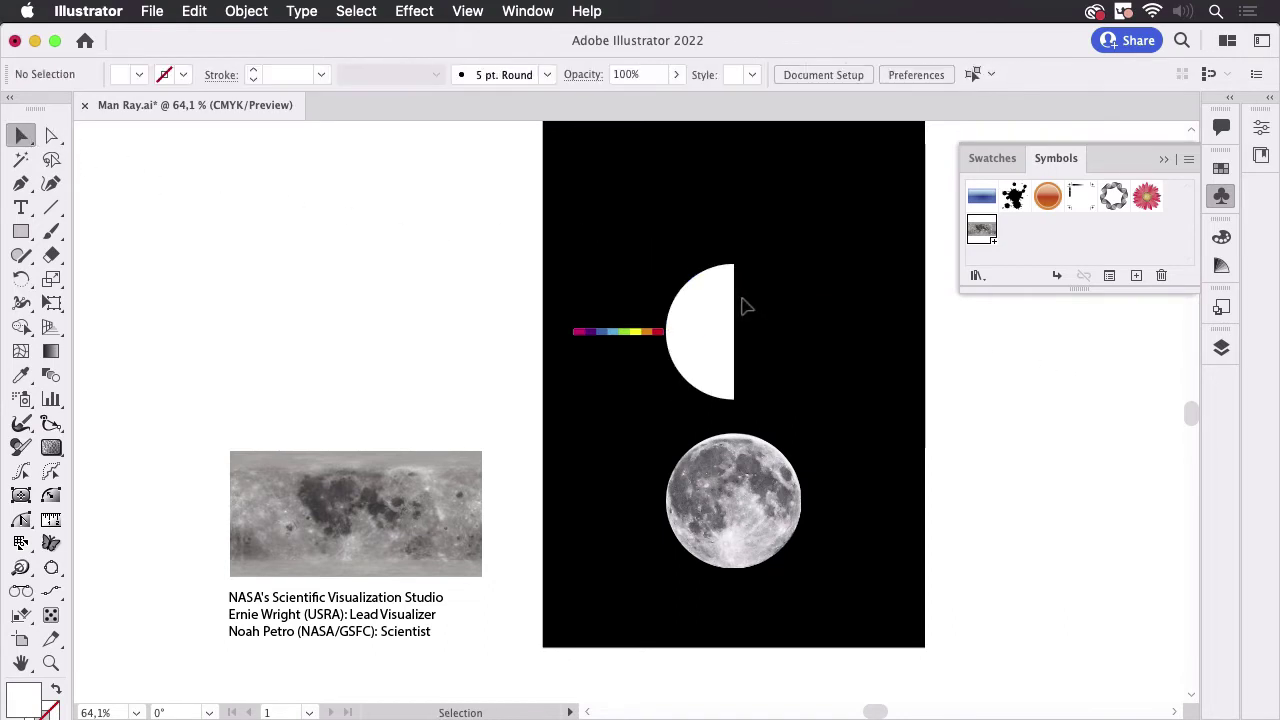
# Step: Fill the half-circle black and group it with the rainbow bar
pyautogui.click(714, 320)
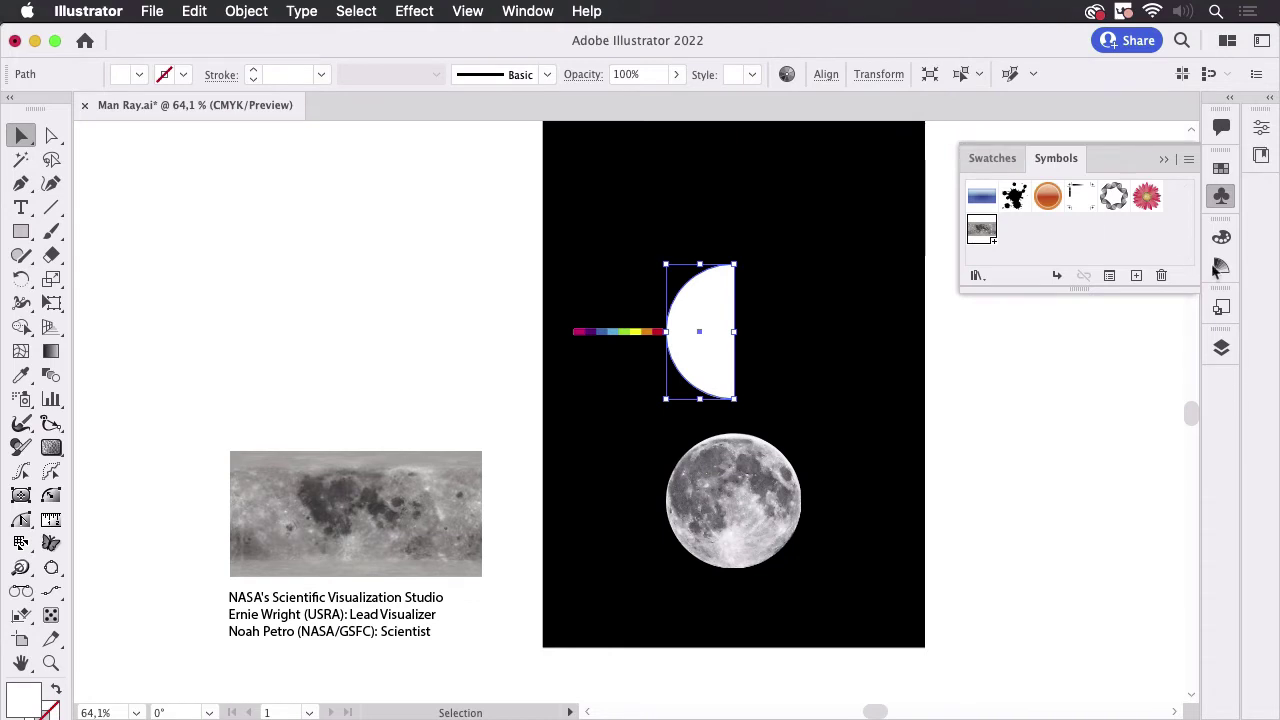
pyautogui.click(1220, 170)
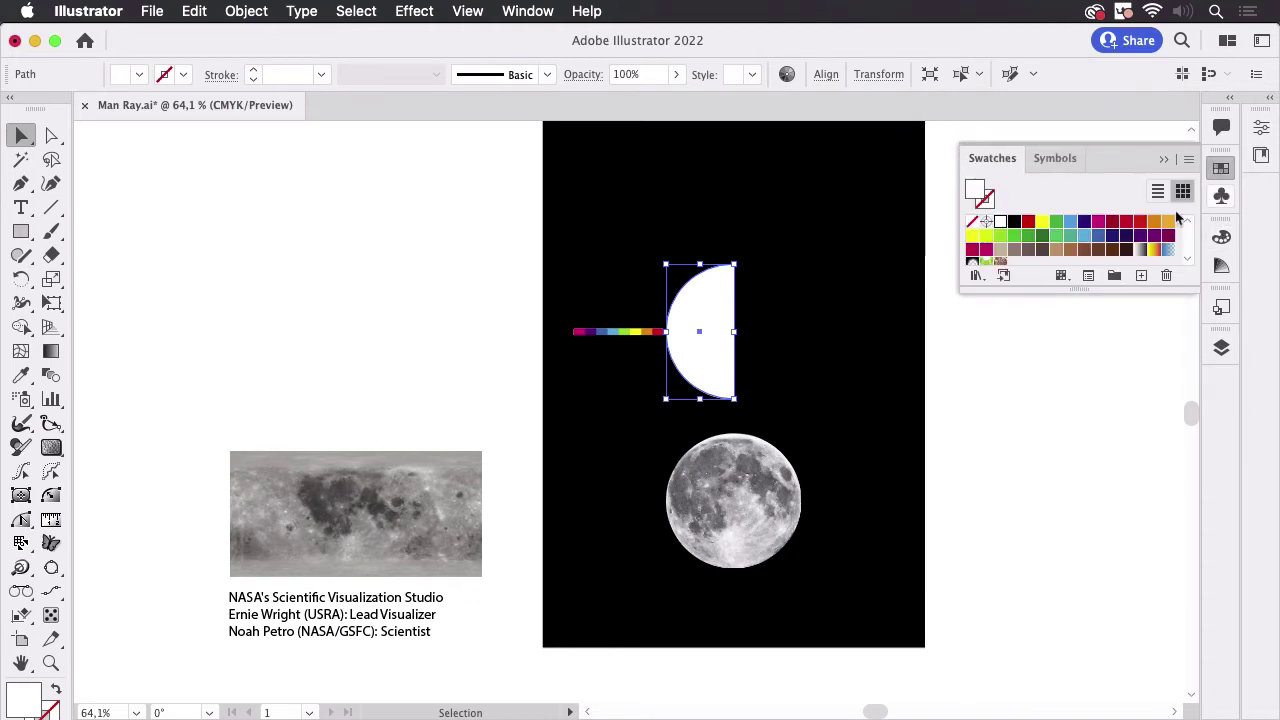
pyautogui.click(1014, 221)
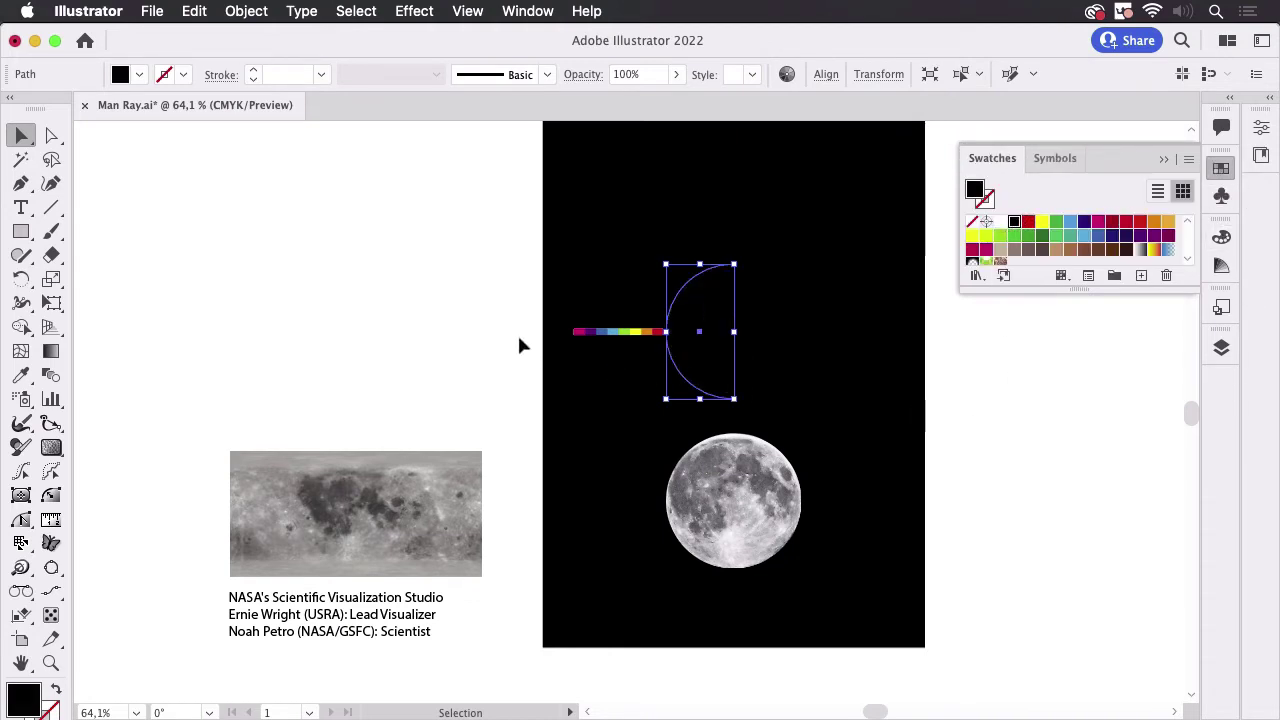
pyautogui.moveTo(482, 287); pyautogui.dragTo(750, 370)
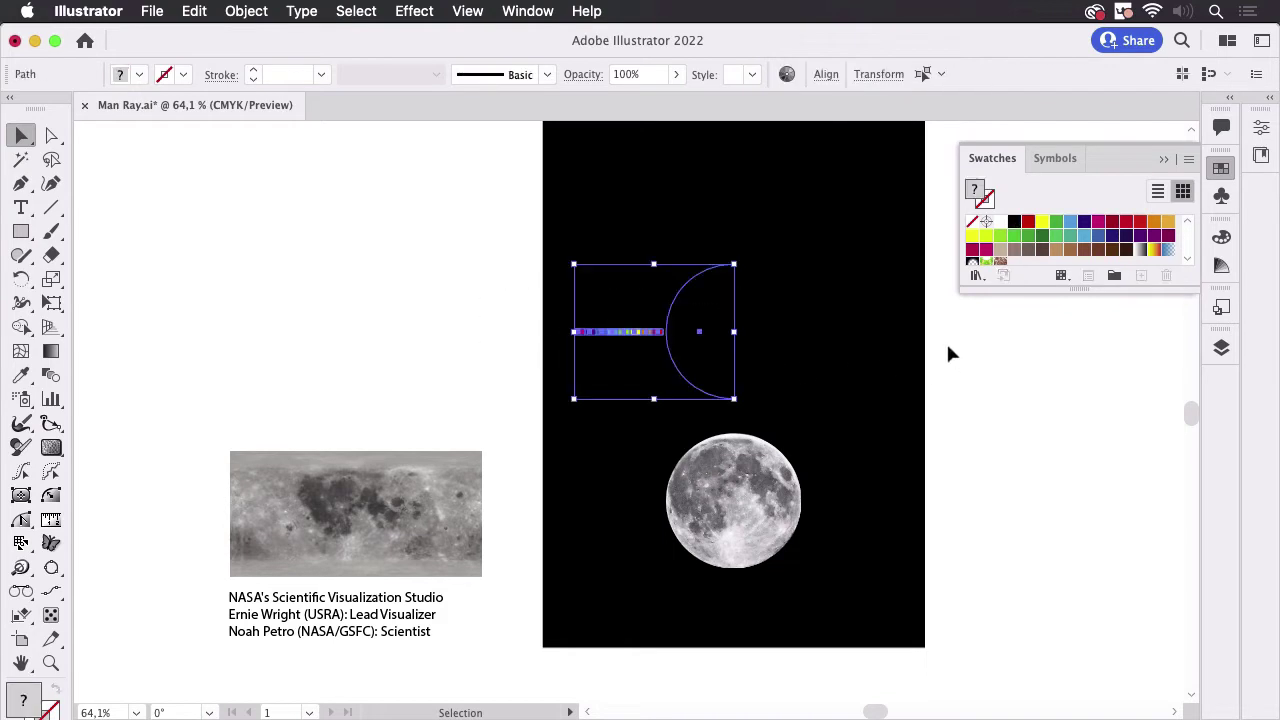
pyautogui.click(246, 11)
pyautogui.click(466, 305)
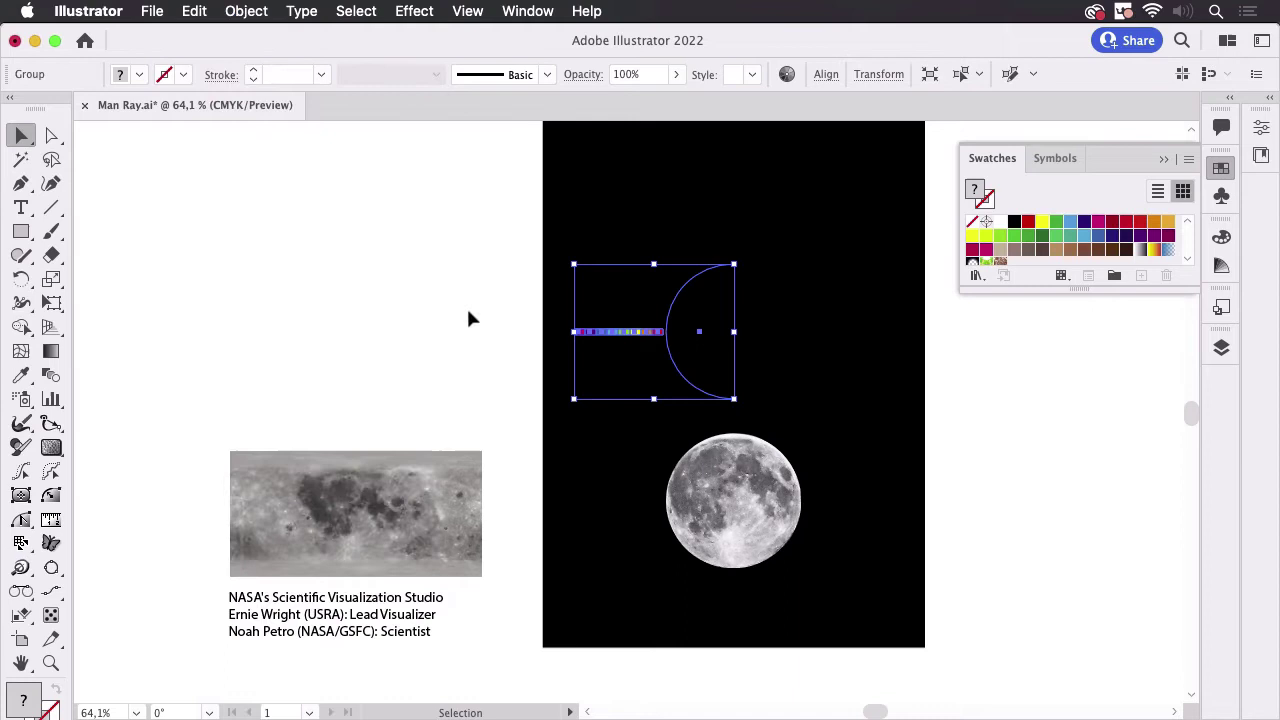
pyautogui.click(705, 323)
# Step: Apply a classic 3D Revolve offset from the Right Edge and tilt the rings to a custom rotation
pyautogui.click(427, 13)
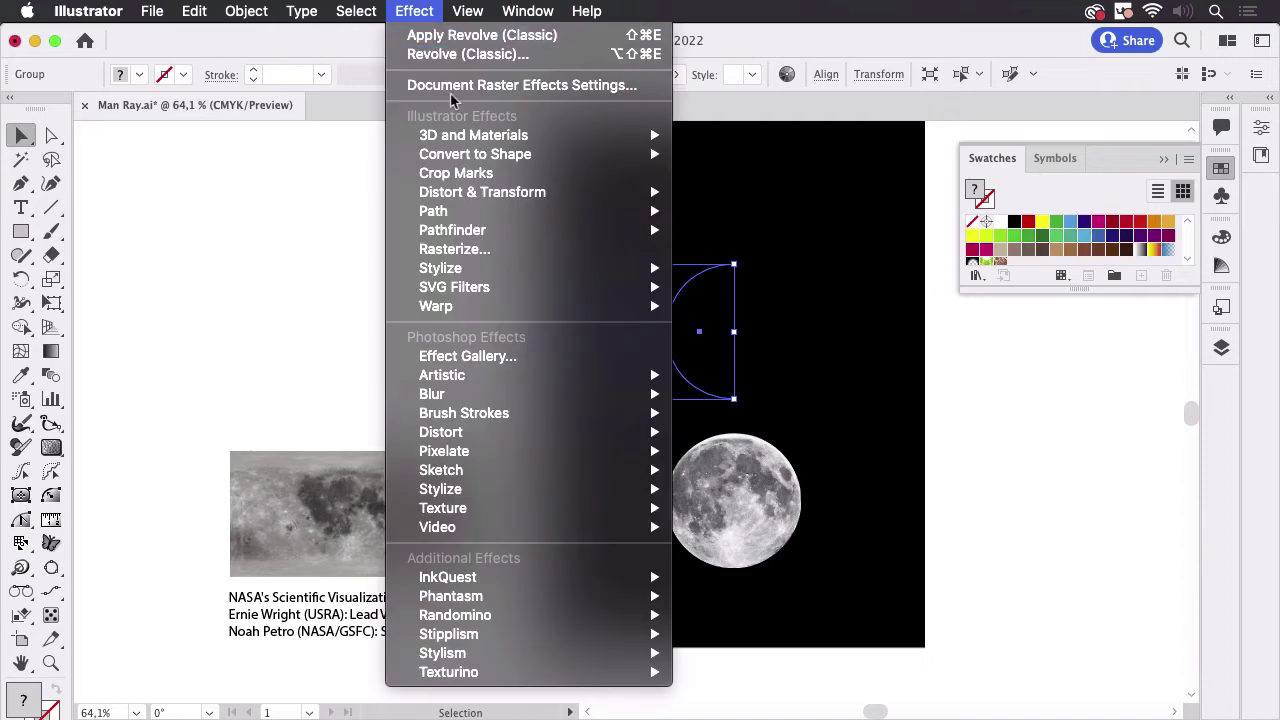
pyautogui.moveTo(473, 135)
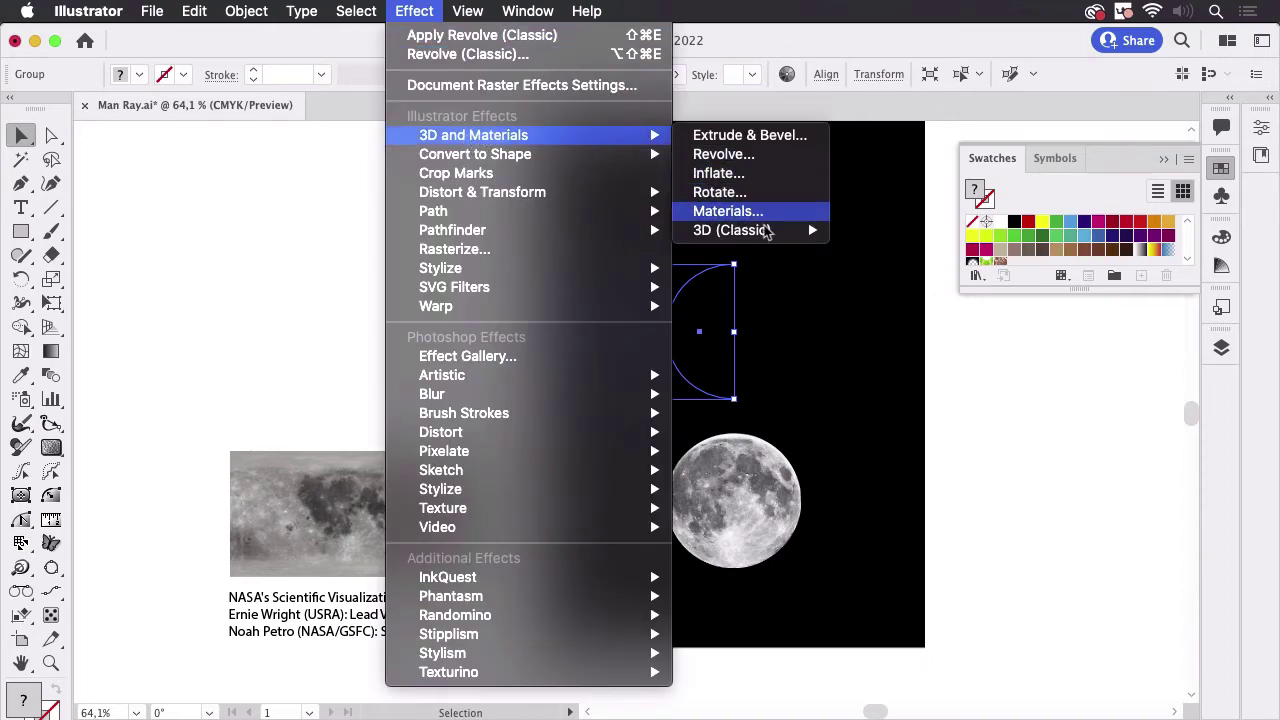
pyautogui.moveTo(732, 230)
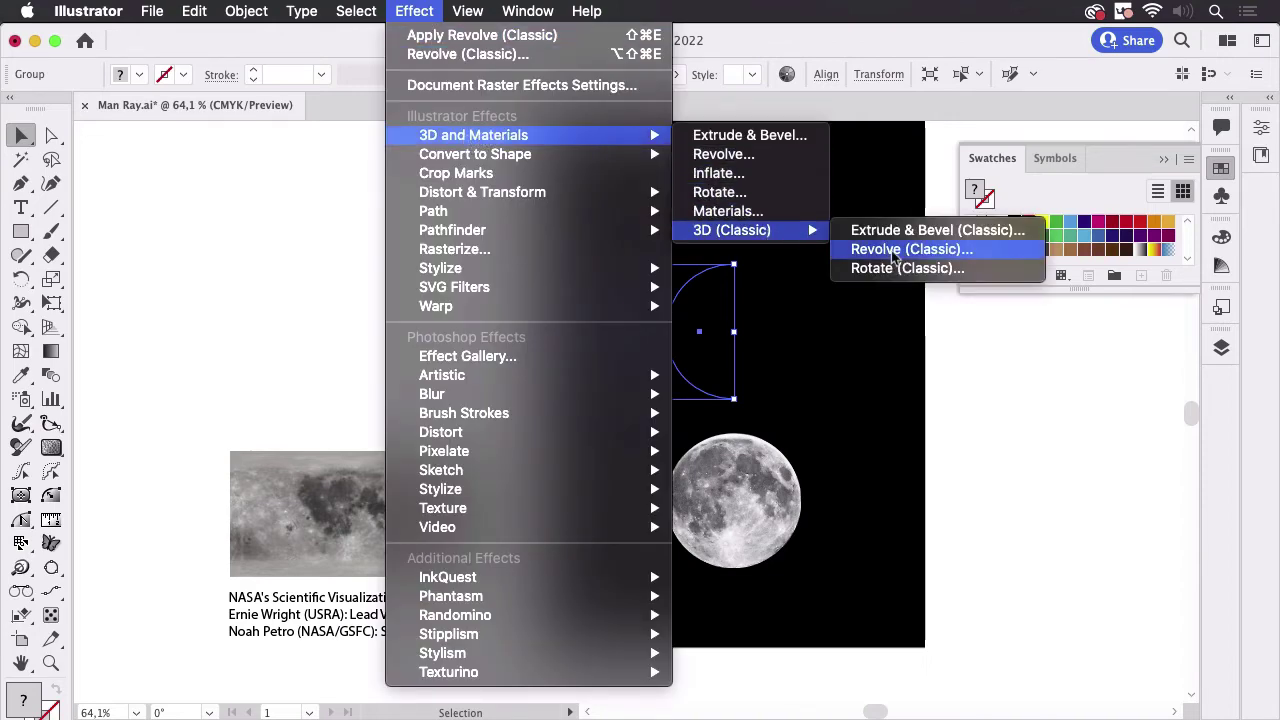
pyautogui.click(900, 252)
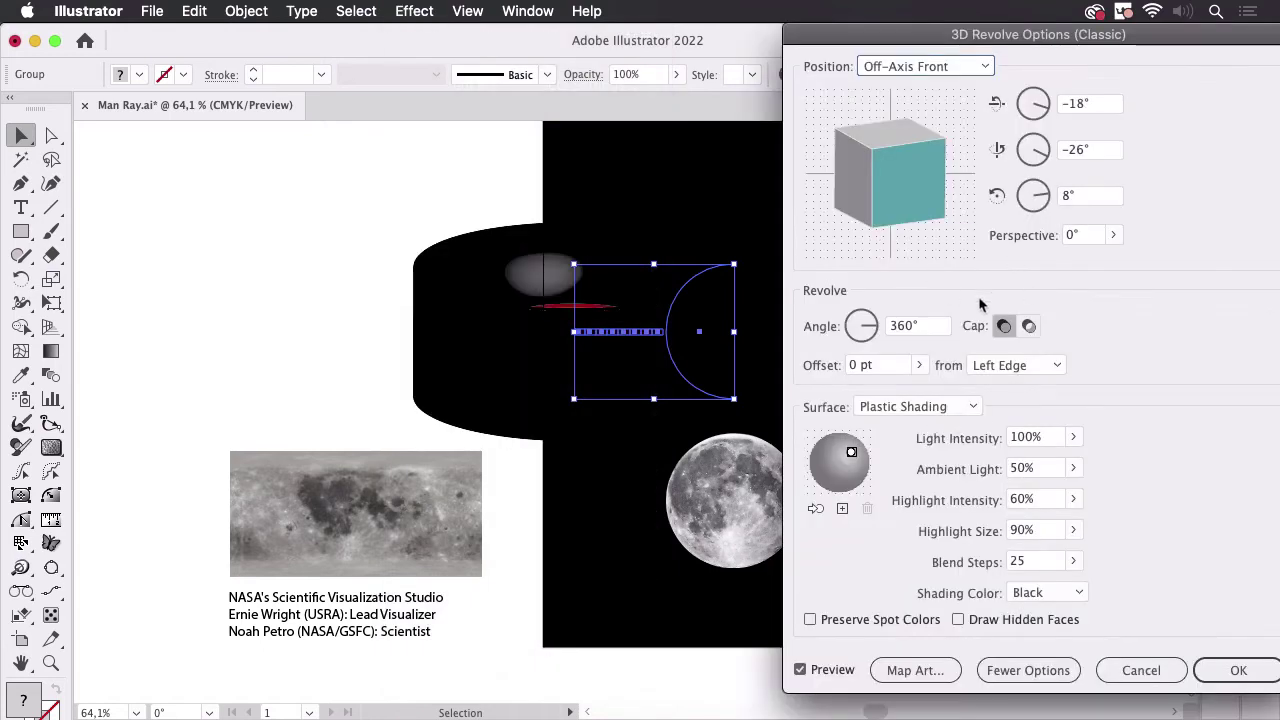
pyautogui.click(1030, 368)
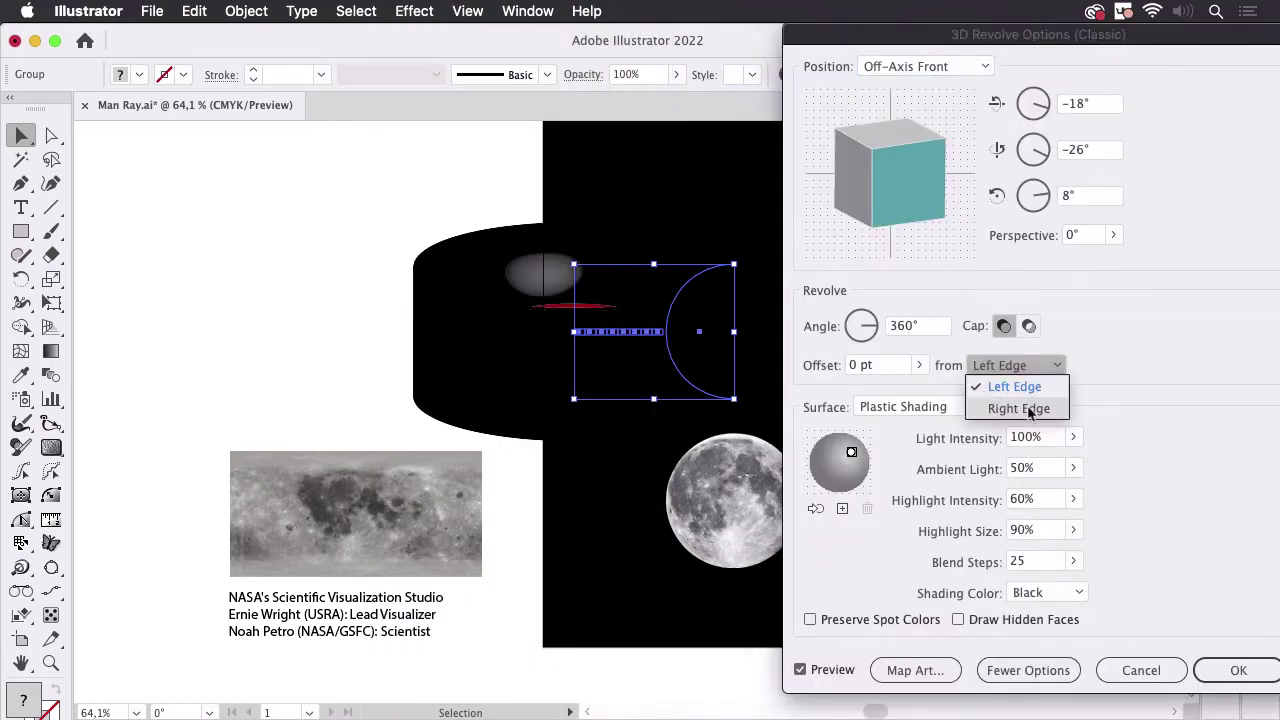
pyautogui.click(1034, 410)
pyautogui.moveTo(1048, 37); pyautogui.dragTo(1183, 9)
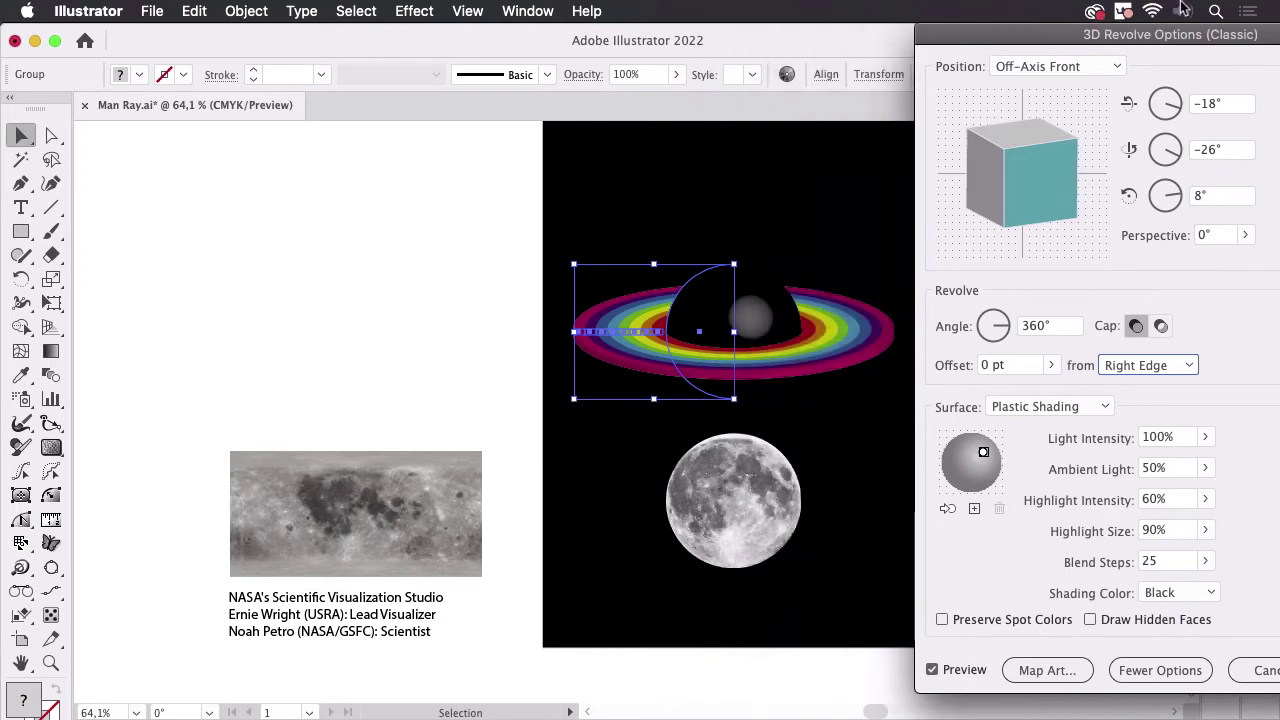
pyautogui.moveTo(1066, 172)
pyautogui.mouseDown()
pyautogui.moveTo(1052, 157)
pyautogui.moveTo(1006, 194)
pyautogui.mouseUp()
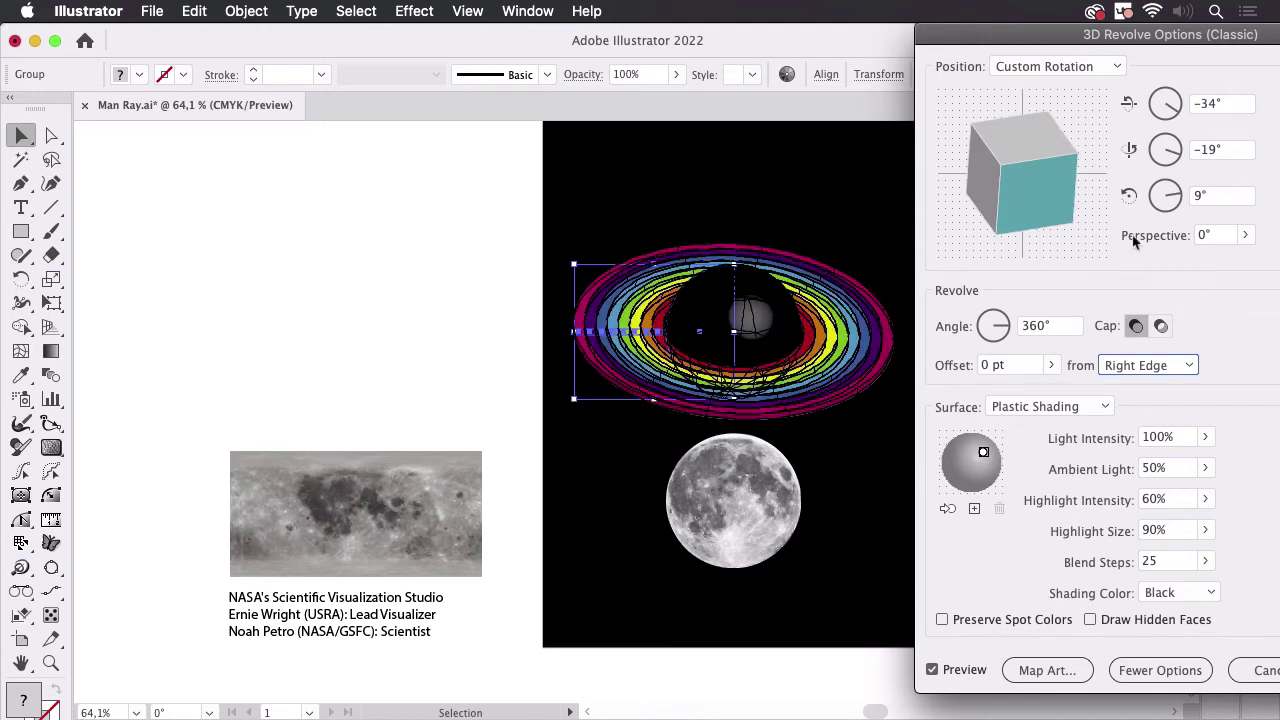
pyautogui.moveTo(1018, 178); pyautogui.dragTo(1064, 203)
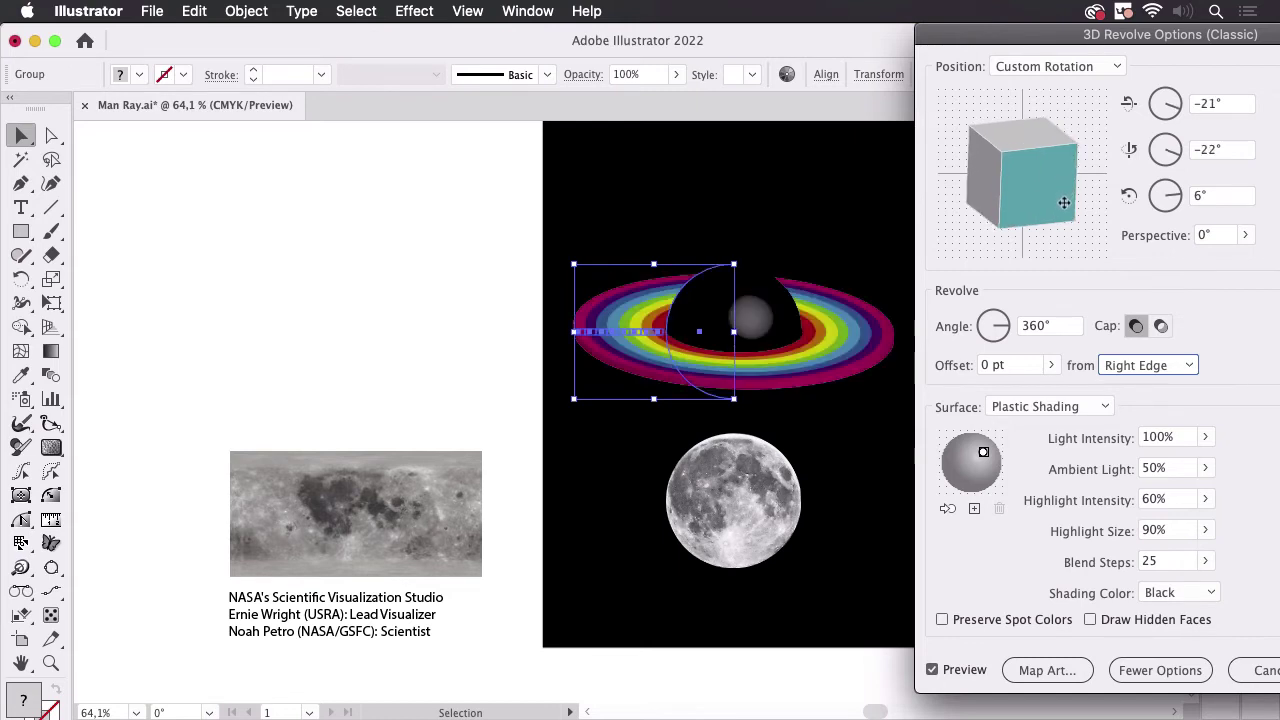
pyautogui.moveTo(1107, 34); pyautogui.dragTo(1003, 33)
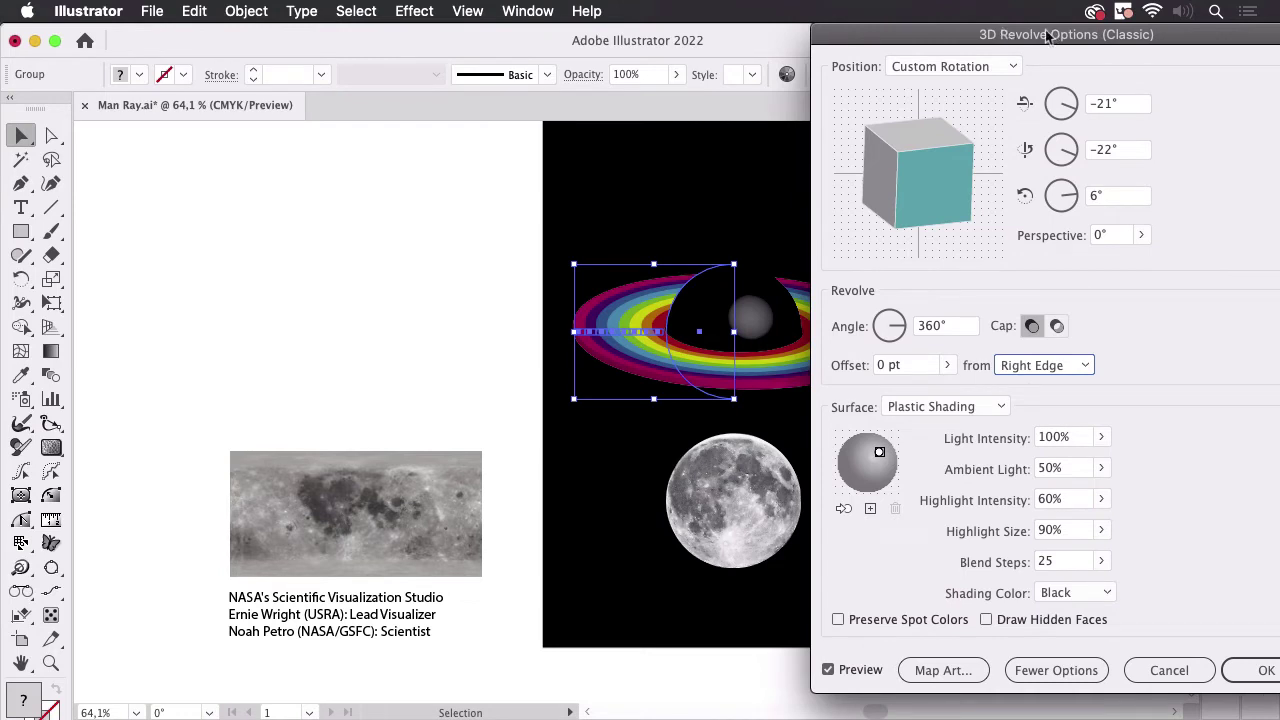
# Step: Map the Moon symbol onto surface 2 of 33, scaled to fit
pyautogui.click(943, 670)
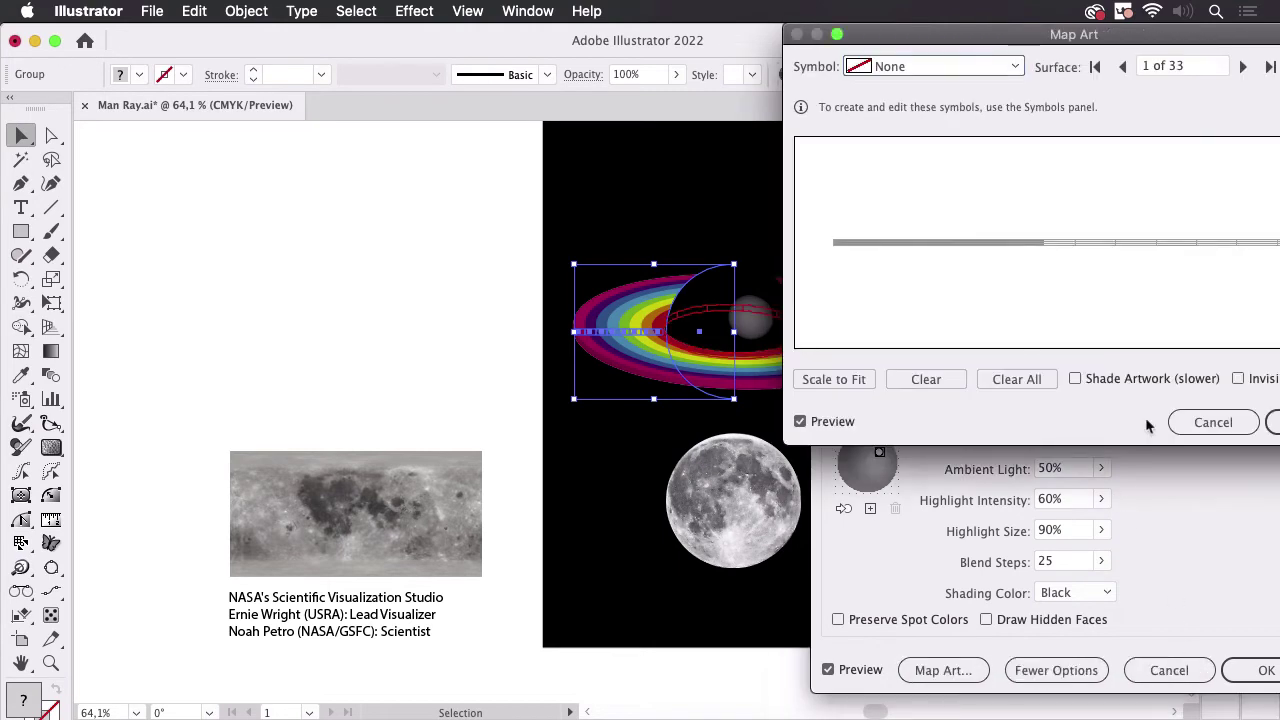
pyautogui.moveTo(1087, 40); pyautogui.dragTo(1047, 40)
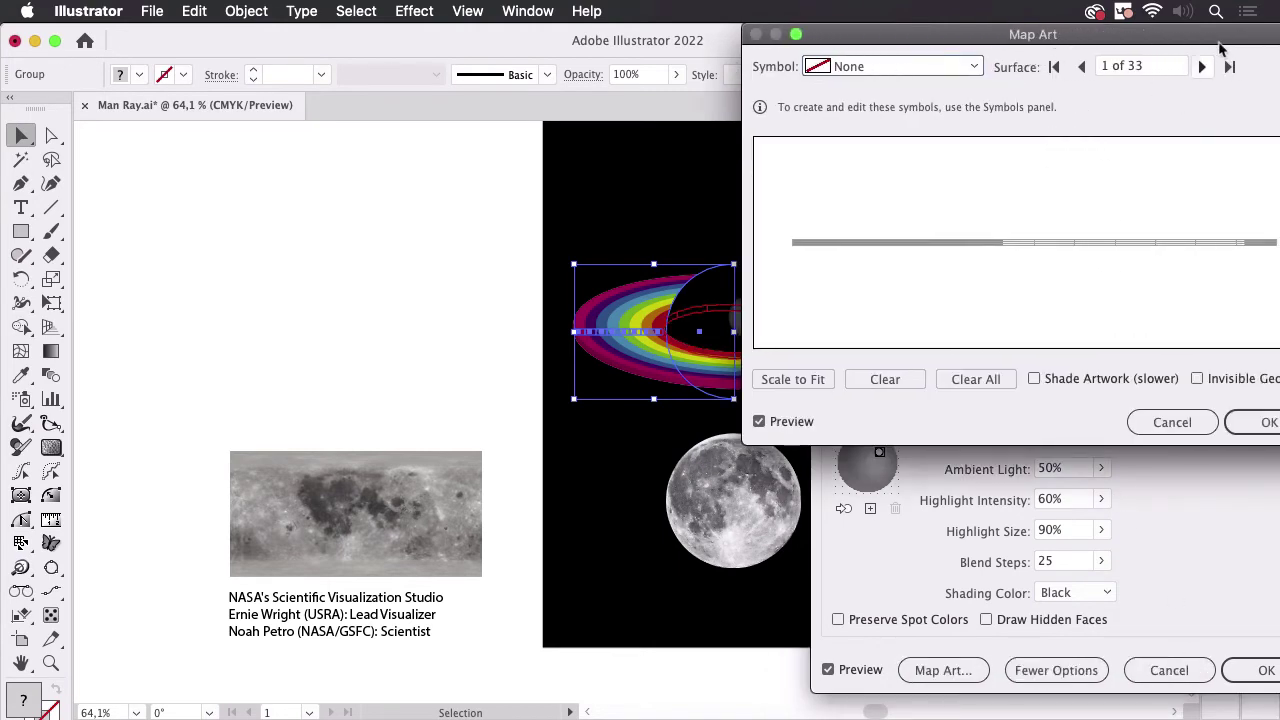
pyautogui.click(1203, 68)
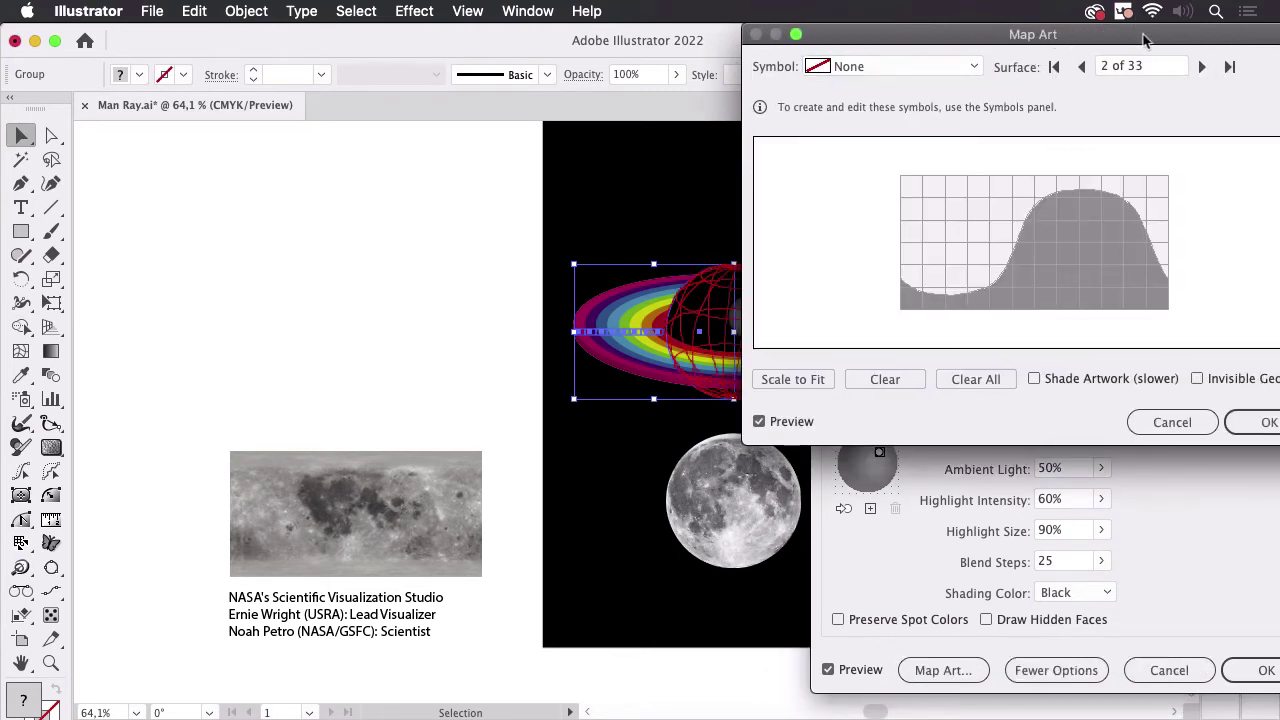
pyautogui.moveTo(1145, 36); pyautogui.dragTo(1206, 36)
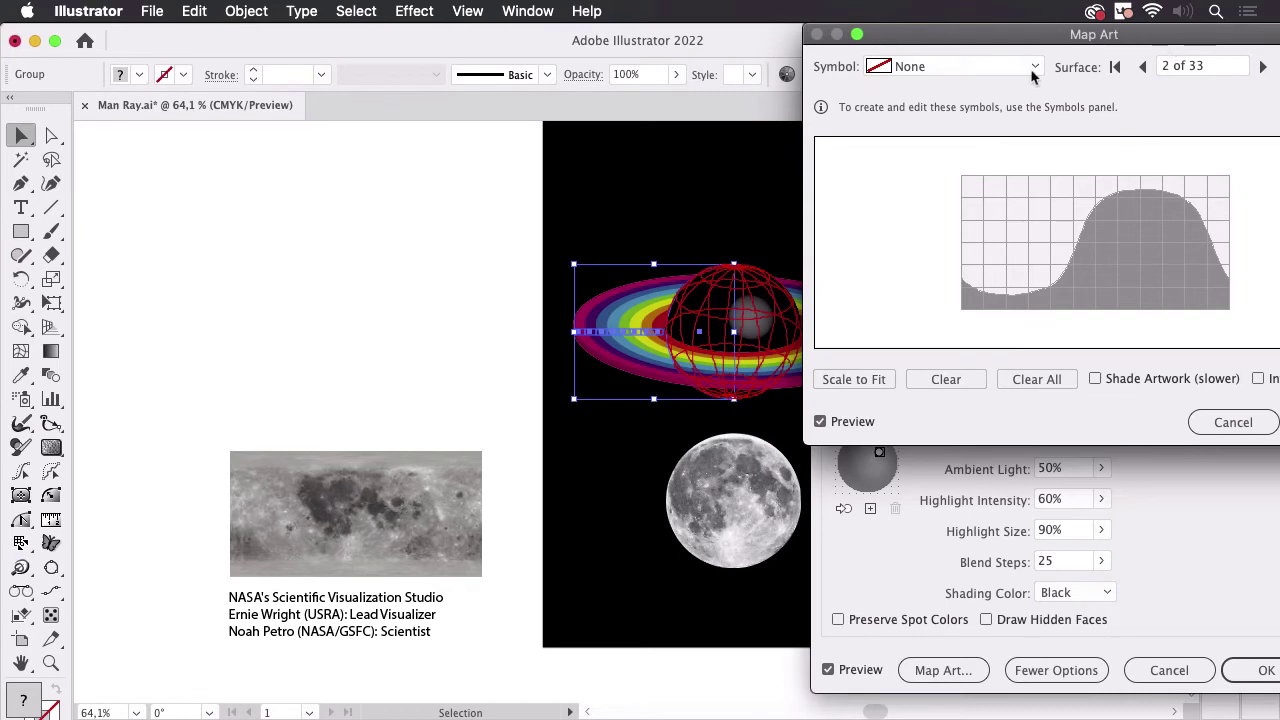
pyautogui.click(1035, 70)
pyautogui.click(975, 243)
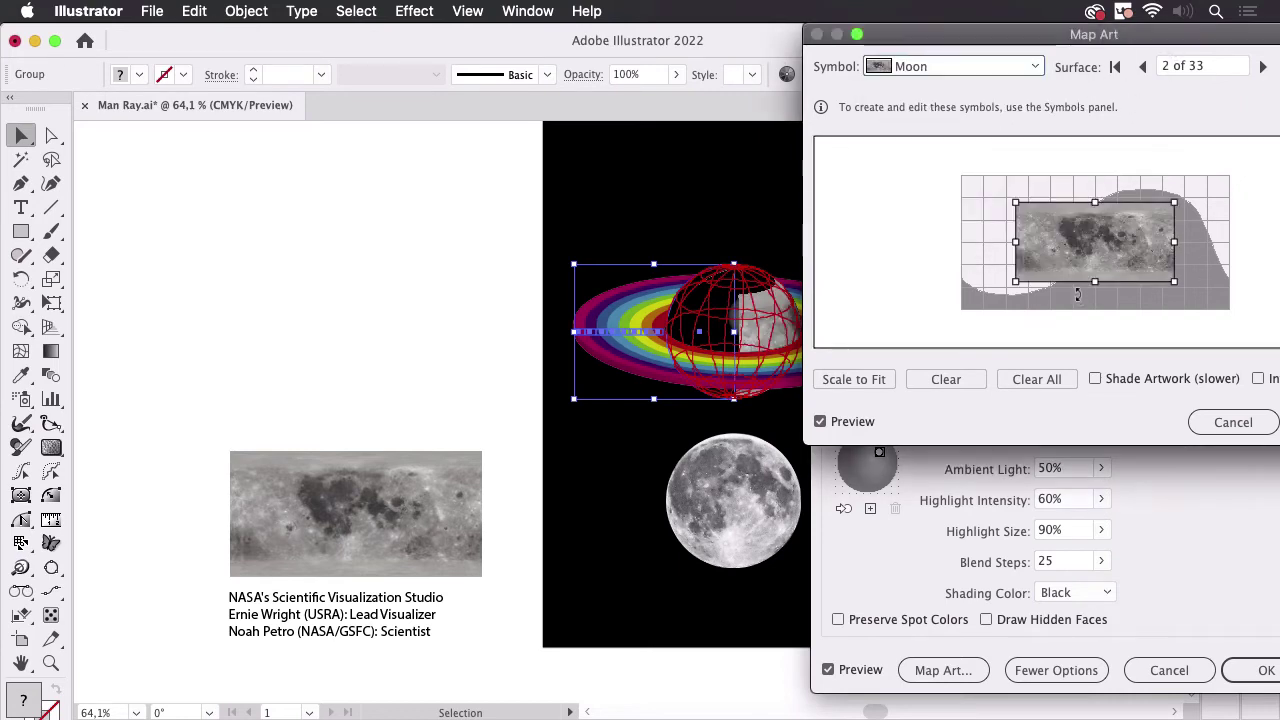
pyautogui.click(870, 379)
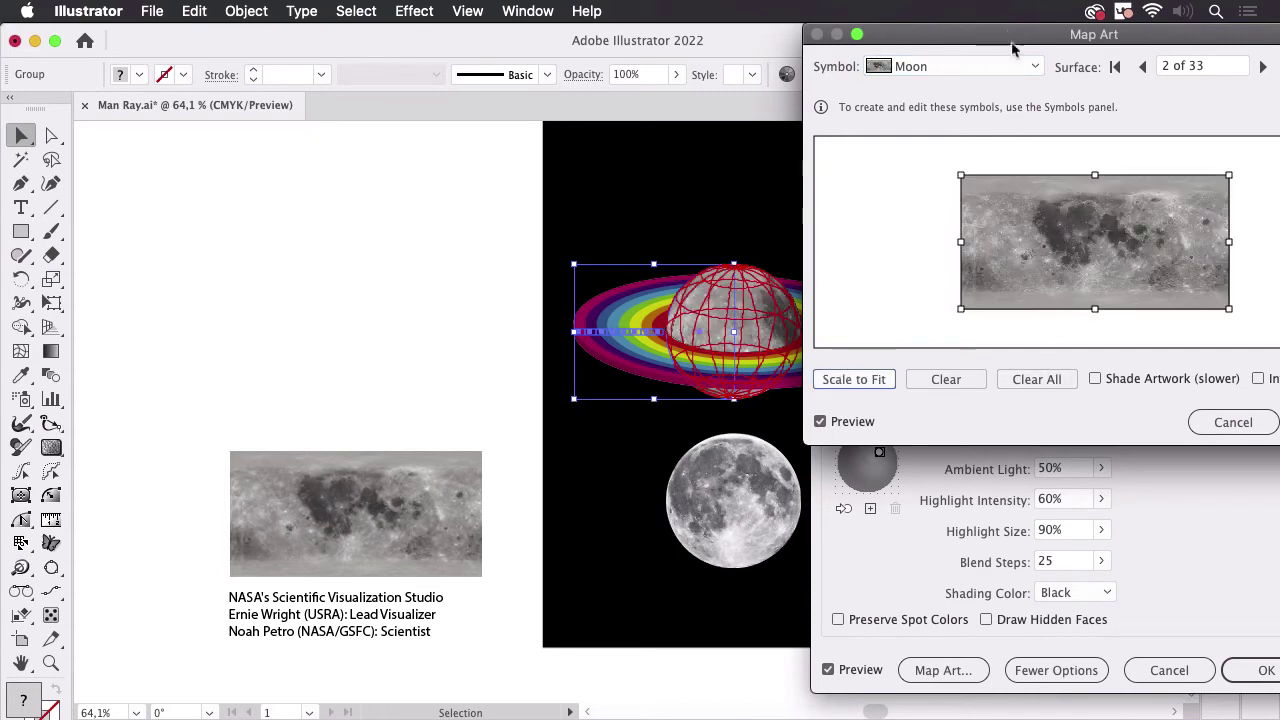
# Step: Set the mapped symbol back to None and confirm the Map Art settings
pyautogui.moveTo(997, 22)
pyautogui.mouseDown()
pyautogui.moveTo(1006, 246)
pyautogui.moveTo(1022, 95)
pyautogui.moveTo(876, 123)
pyautogui.mouseUp()
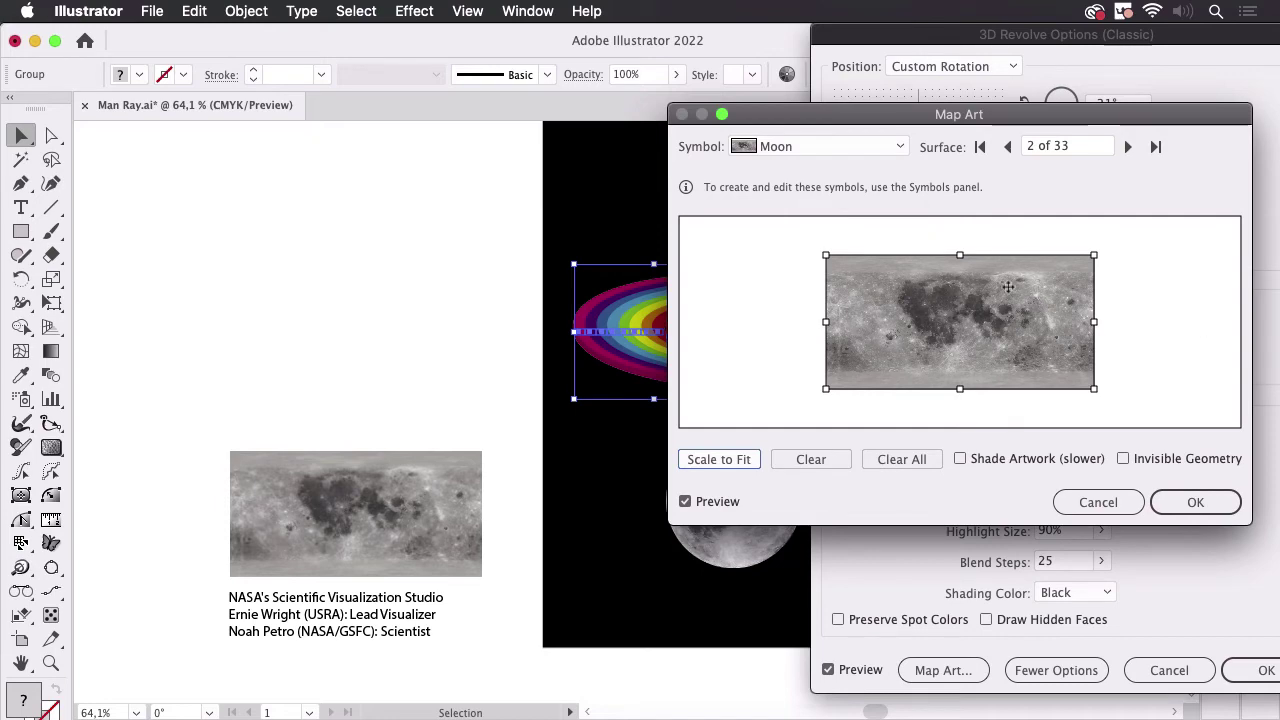
pyautogui.click(863, 148)
pyautogui.click(866, 163)
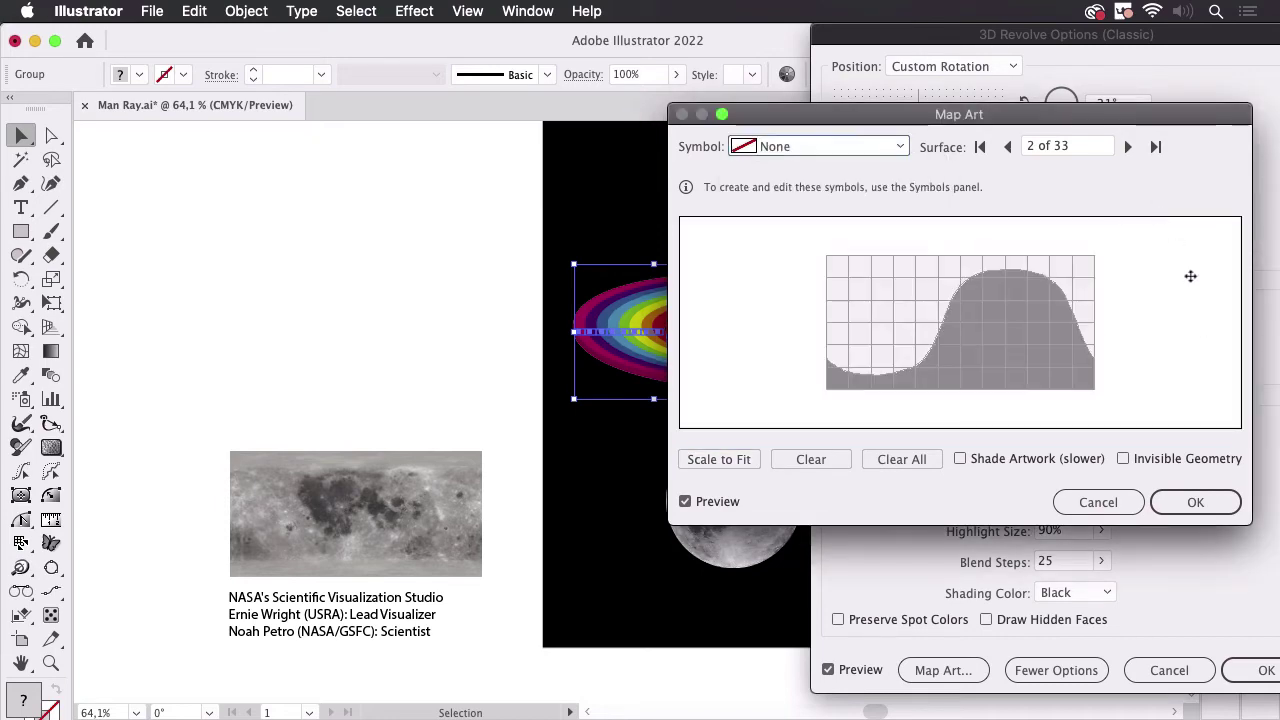
pyautogui.click(1195, 502)
pyautogui.moveTo(1095, 37); pyautogui.dragTo(1113, 33)
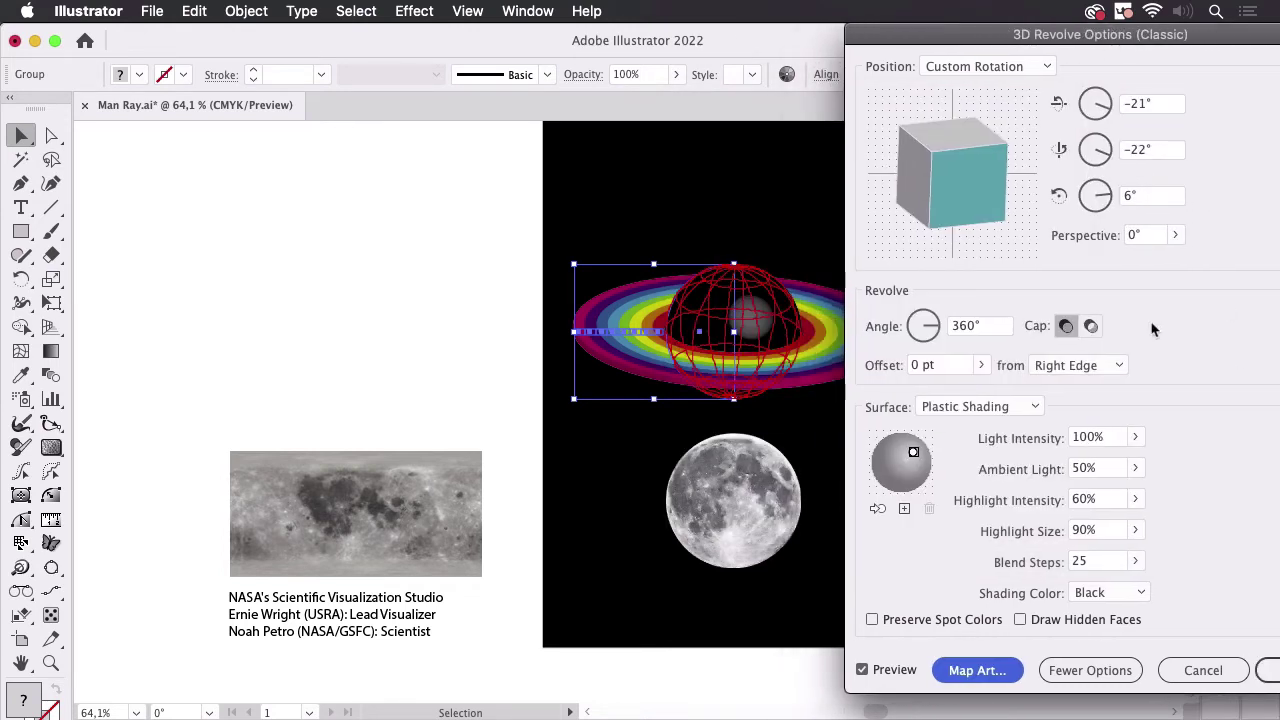
# Step: Switch the revolve surface to Diffuse Shading and add a second light source
pyautogui.moveTo(913, 452); pyautogui.dragTo(897, 458)
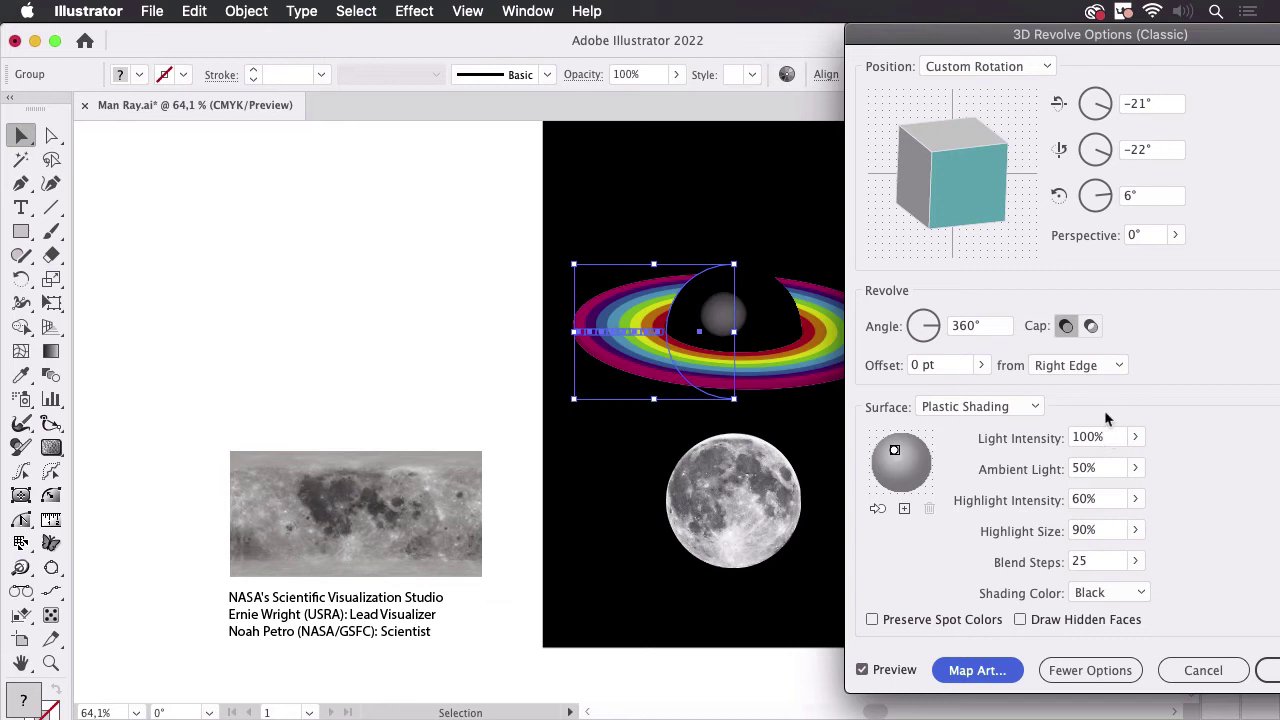
pyautogui.click(959, 410)
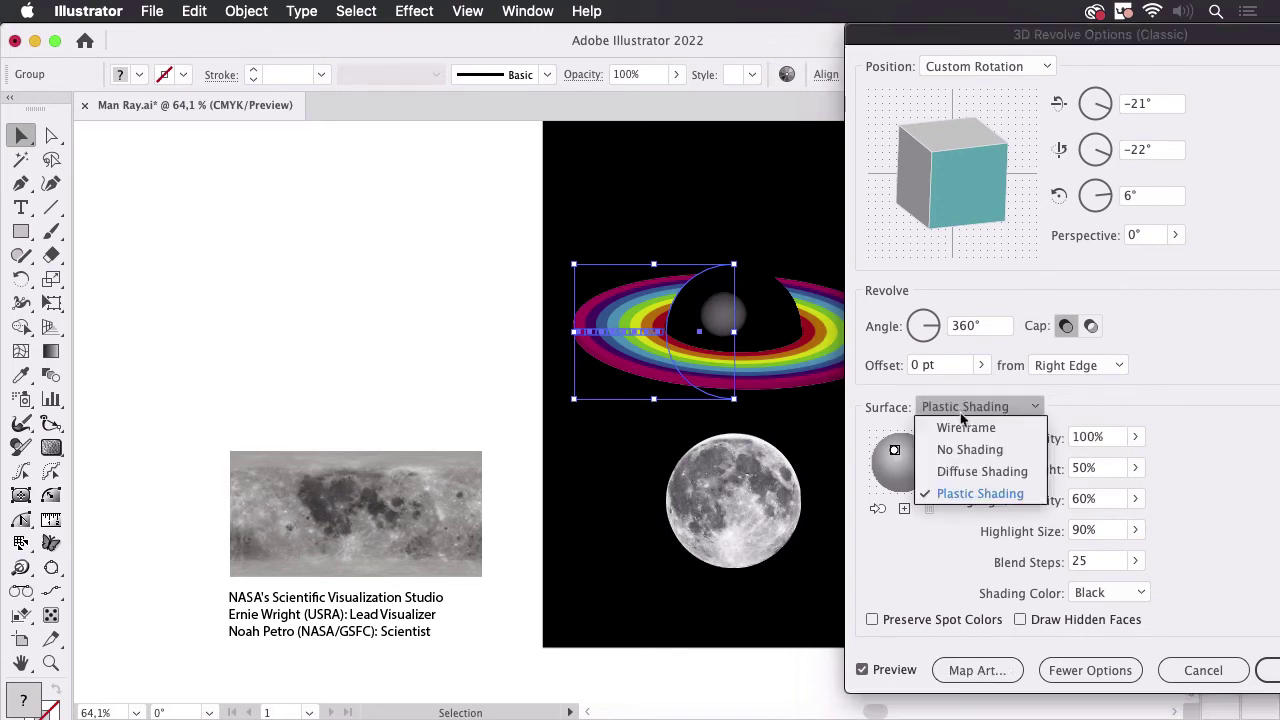
pyautogui.click(982, 471)
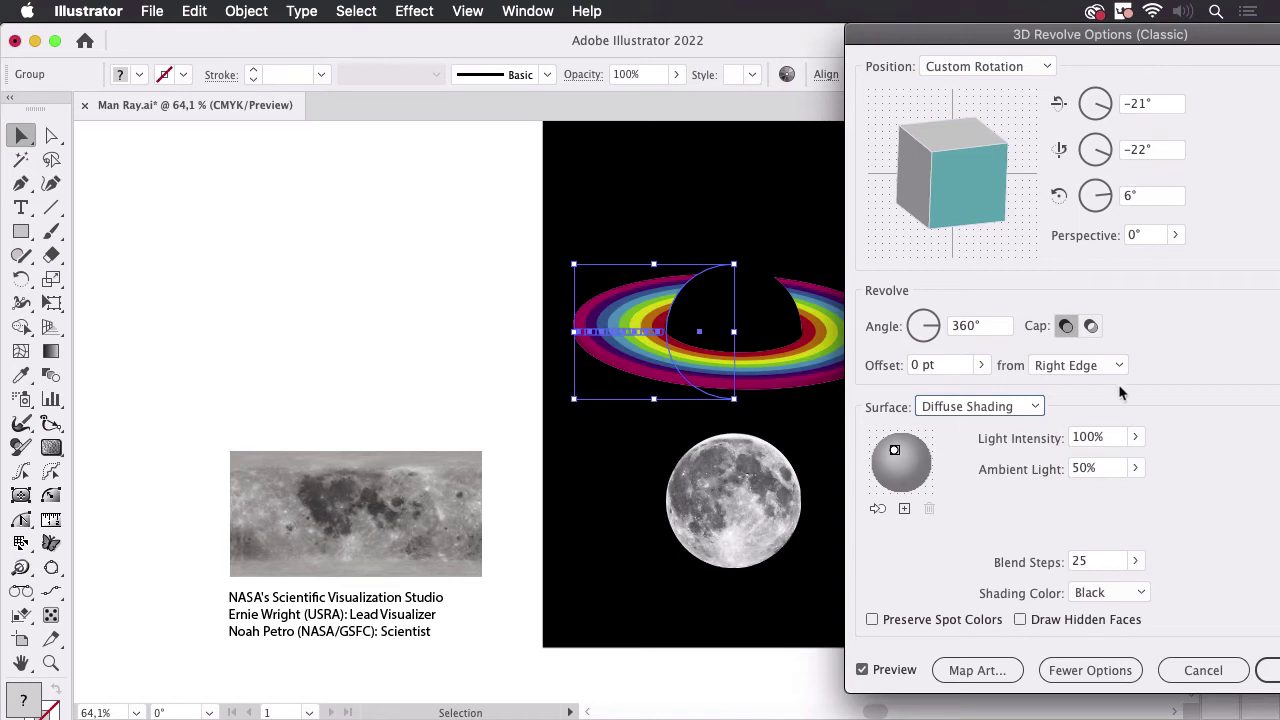
pyautogui.moveTo(895, 453); pyautogui.dragTo(890, 454)
pyautogui.click(904, 508)
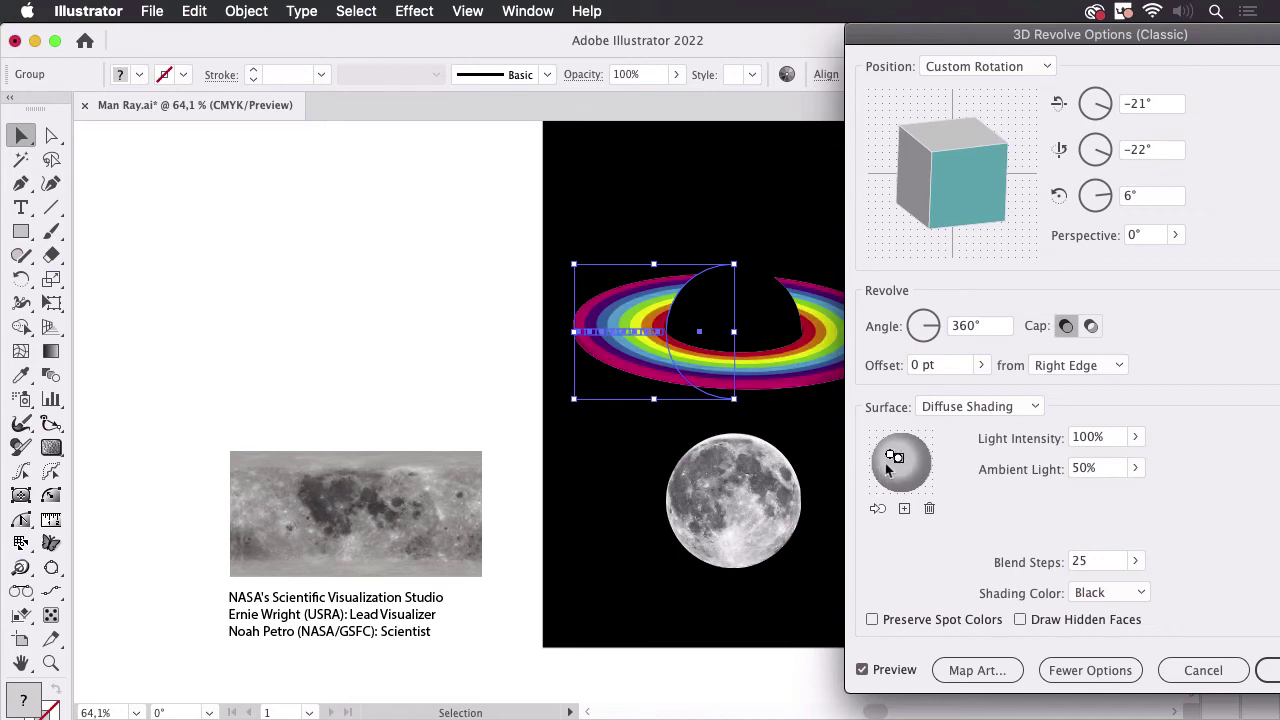
pyautogui.moveTo(907, 458); pyautogui.dragTo(903, 452)
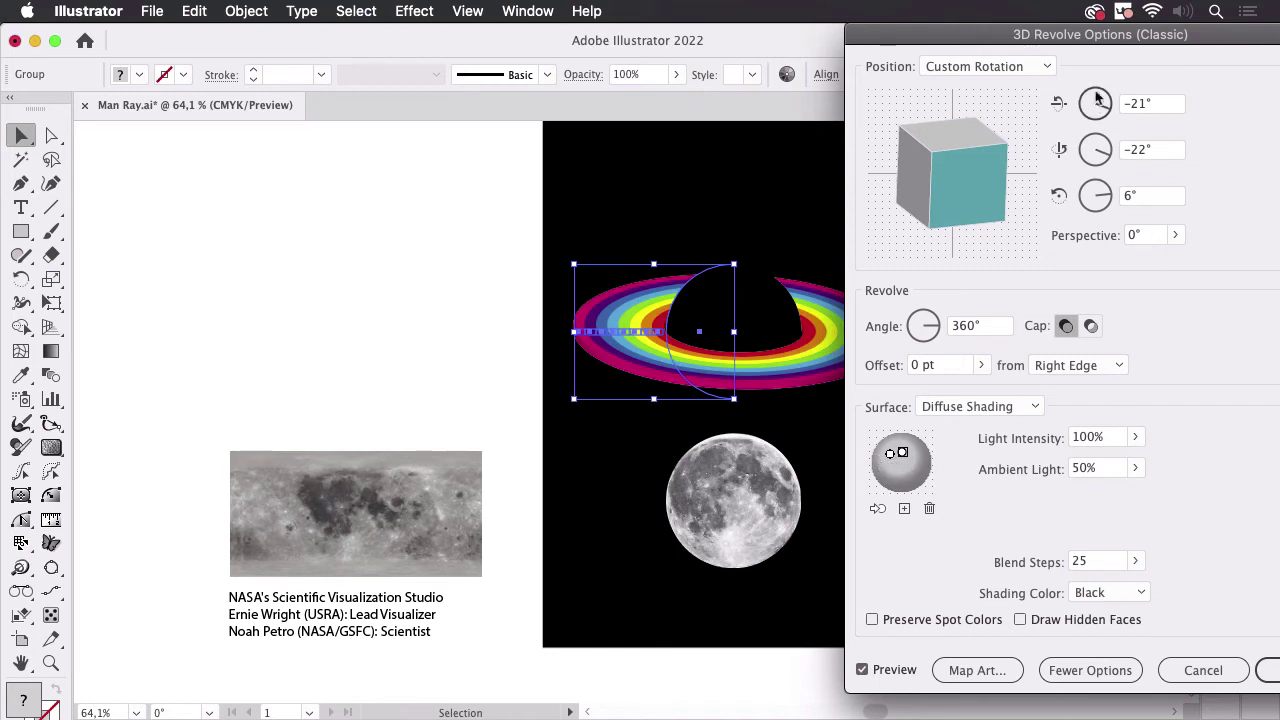
# Step: Lower Blend Steps to 22 and apply the 3D revolve
pyautogui.click(1135, 562)
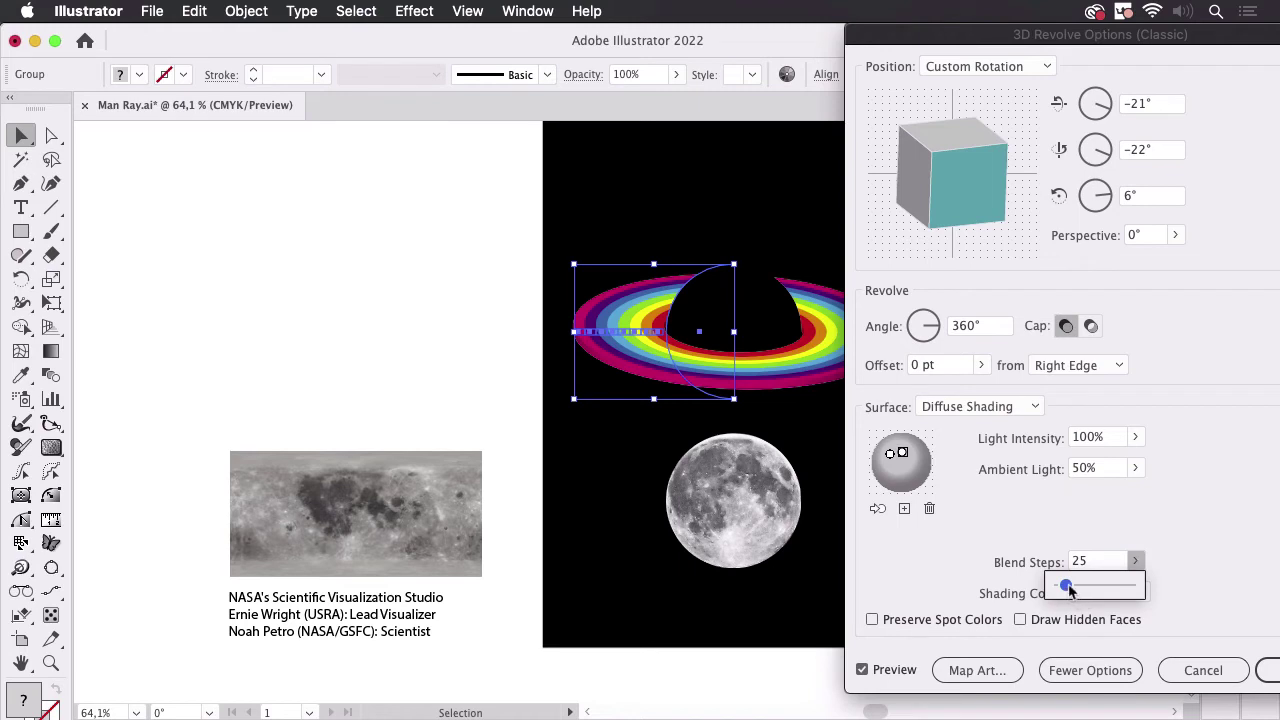
pyautogui.moveTo(1068, 590); pyautogui.dragTo(1068, 590)
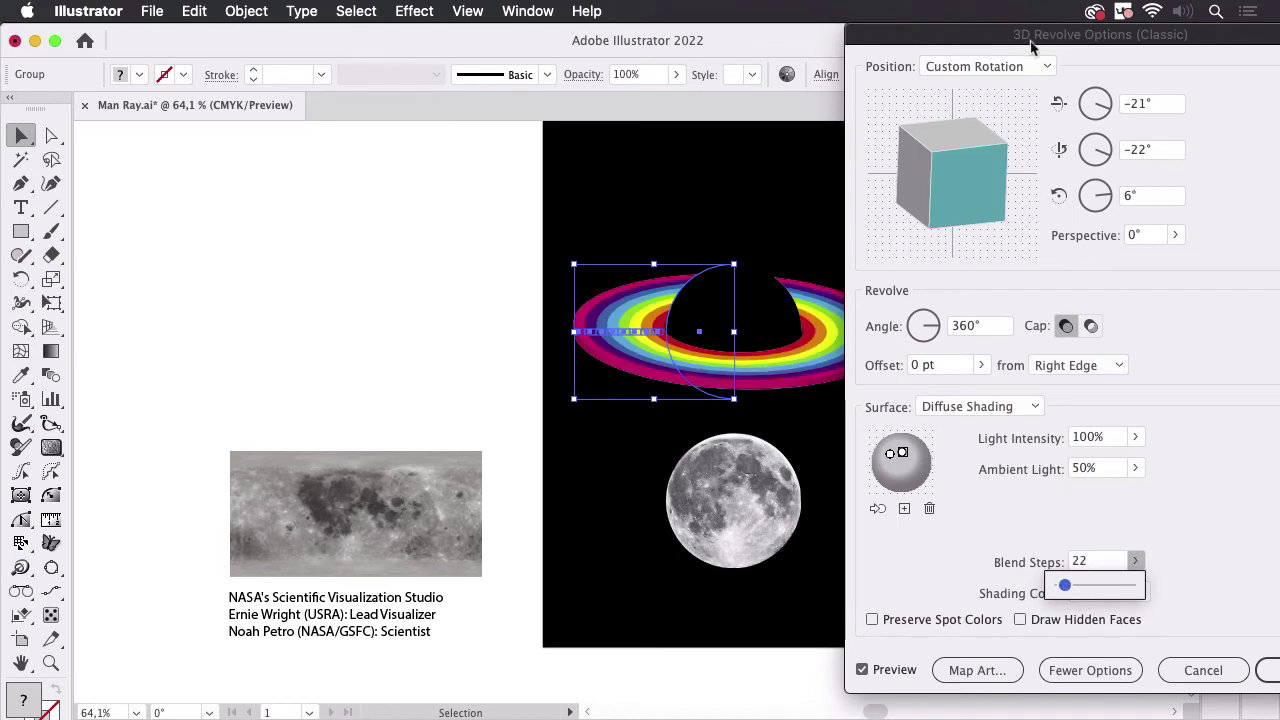
pyautogui.moveTo(1031, 45); pyautogui.dragTo(1149, 45)
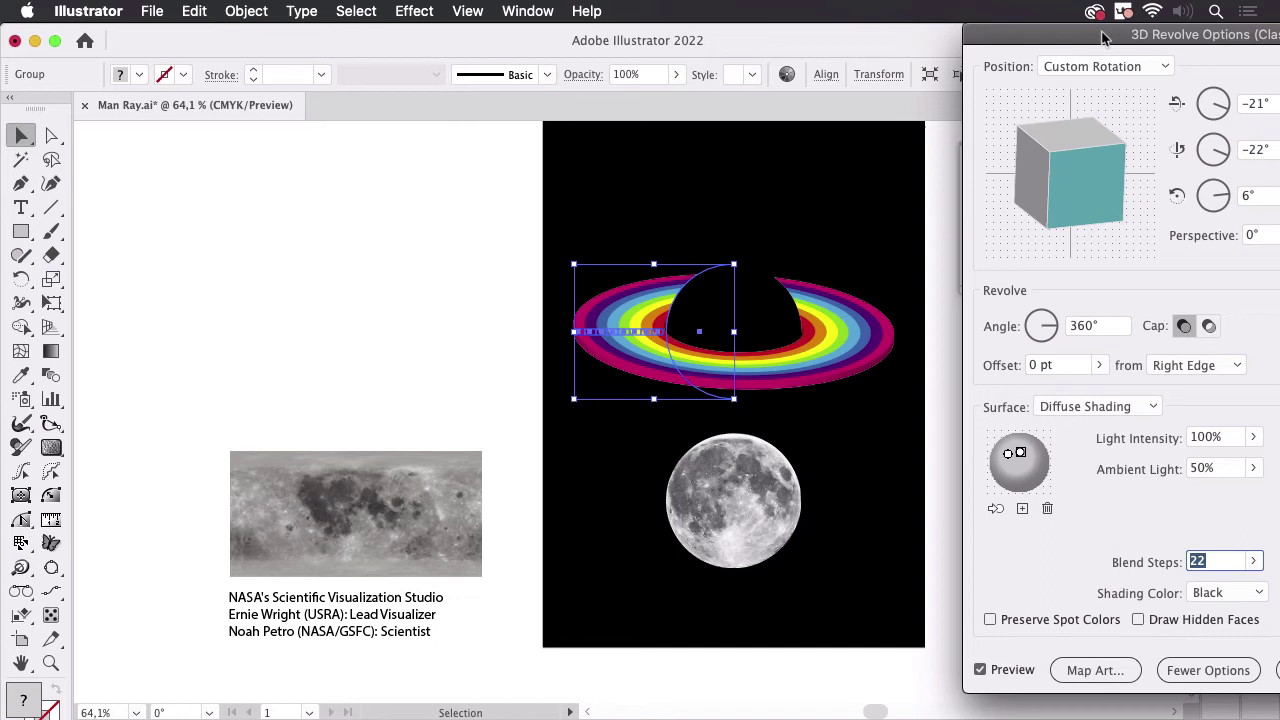
pyautogui.moveTo(1107, 40); pyautogui.dragTo(1077, 40)
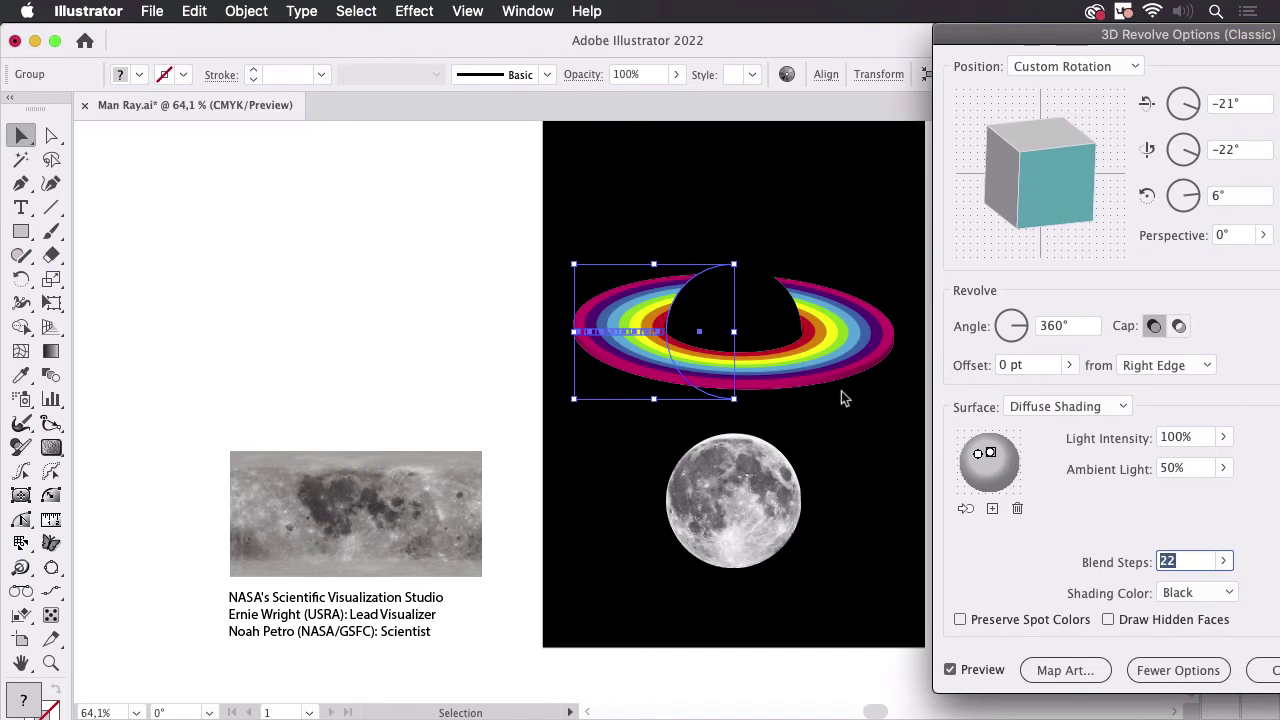
pyautogui.moveTo(1138, 36); pyautogui.dragTo(887, 40)
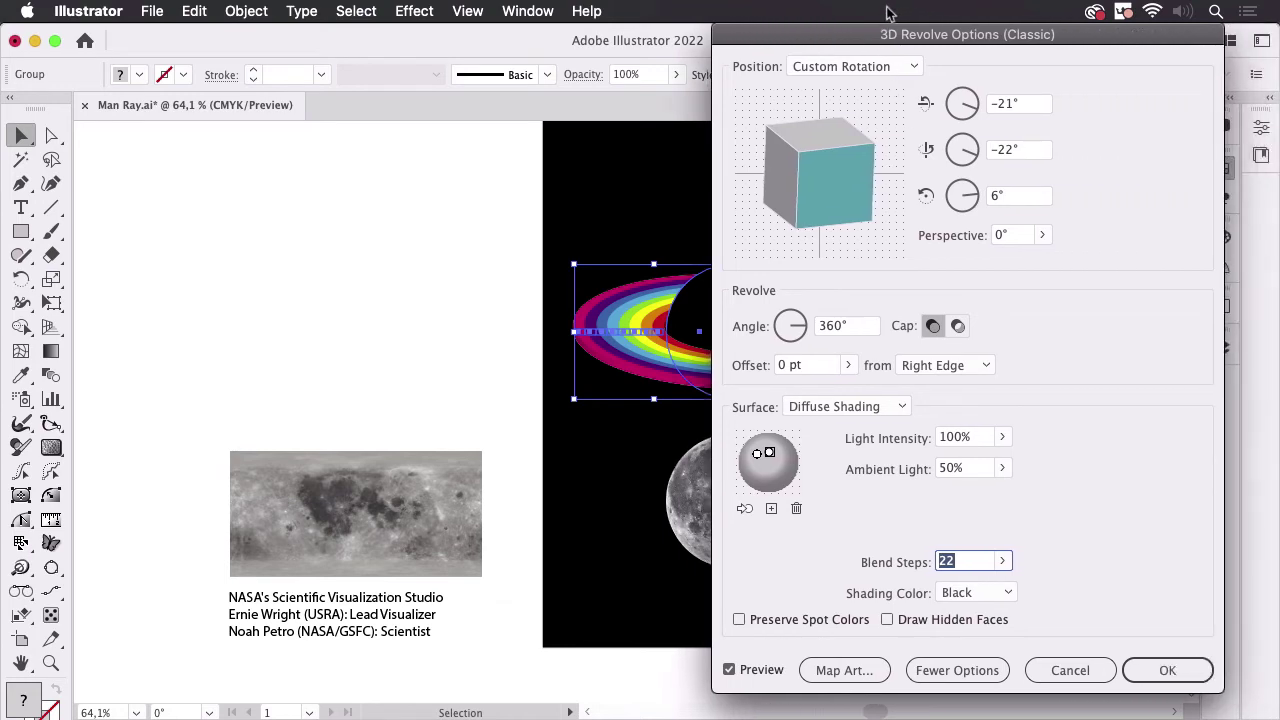
pyautogui.click(1170, 670)
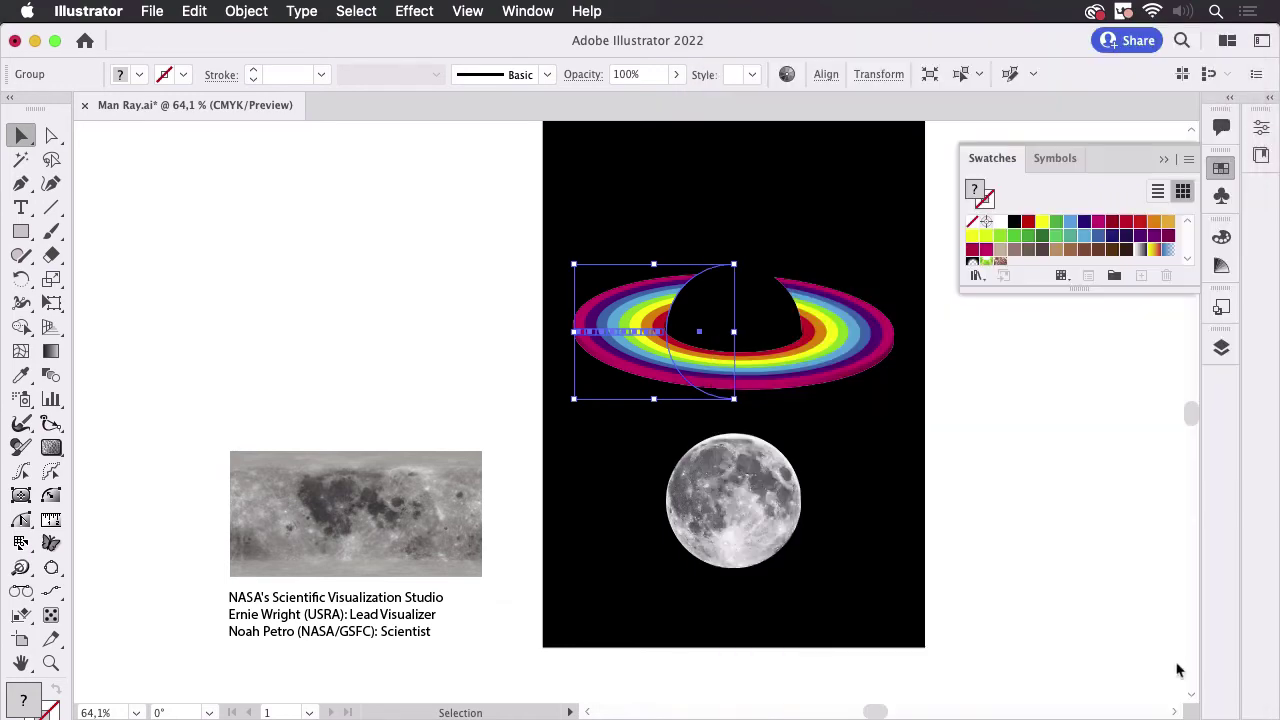
# Step: Duplicate the ringed sphere to the left of the poster and expand the copy's appearance
pyautogui.click(470, 345)
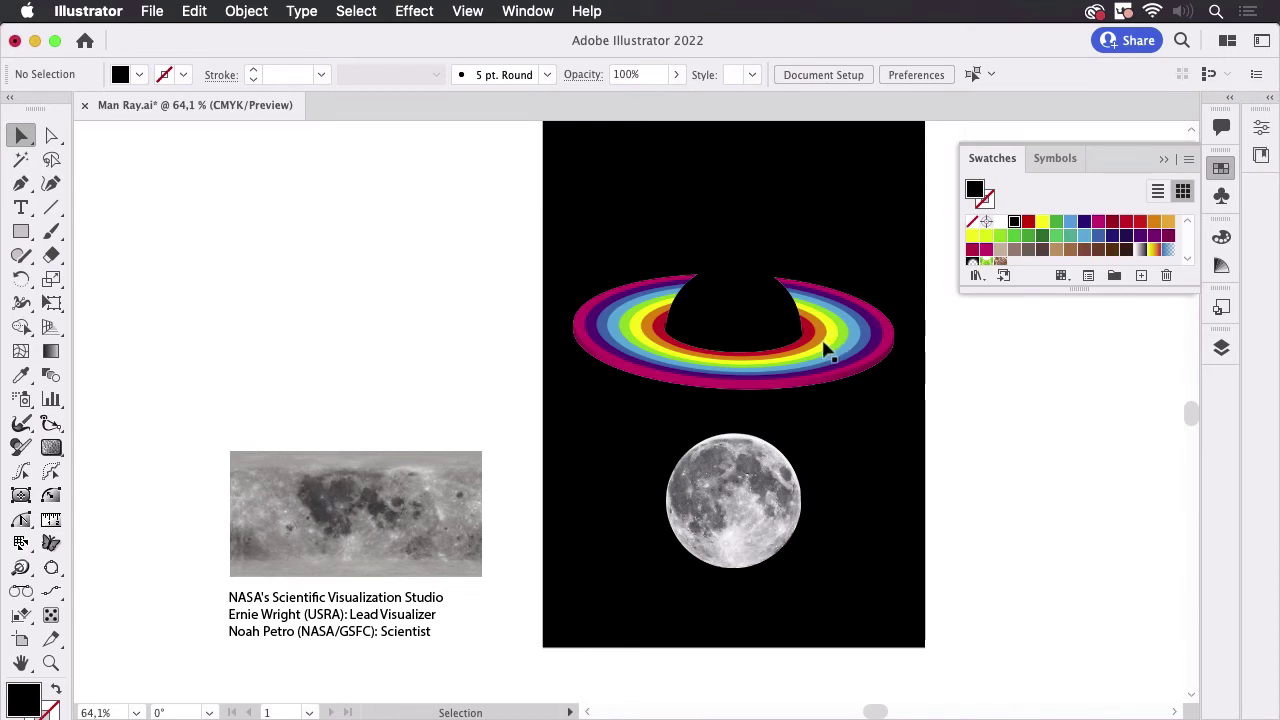
pyautogui.click(853, 351)
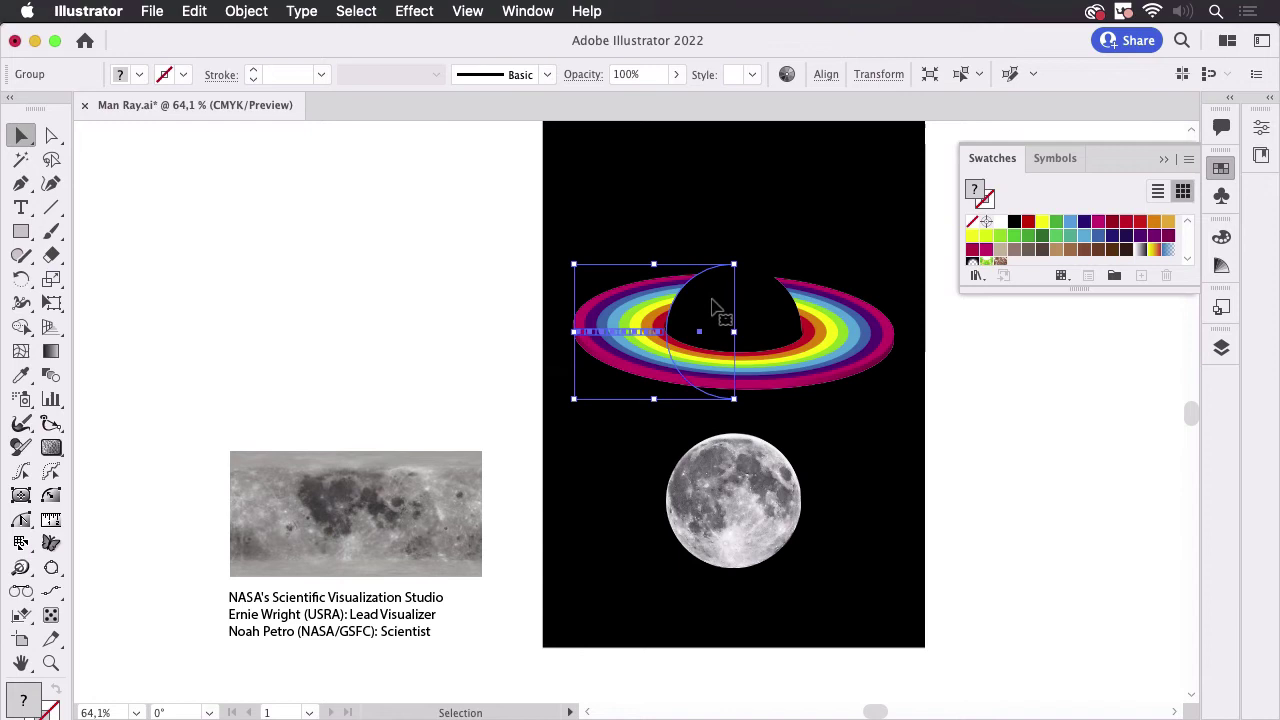
pyautogui.moveTo(716, 307); pyautogui.dragTo(279, 279)
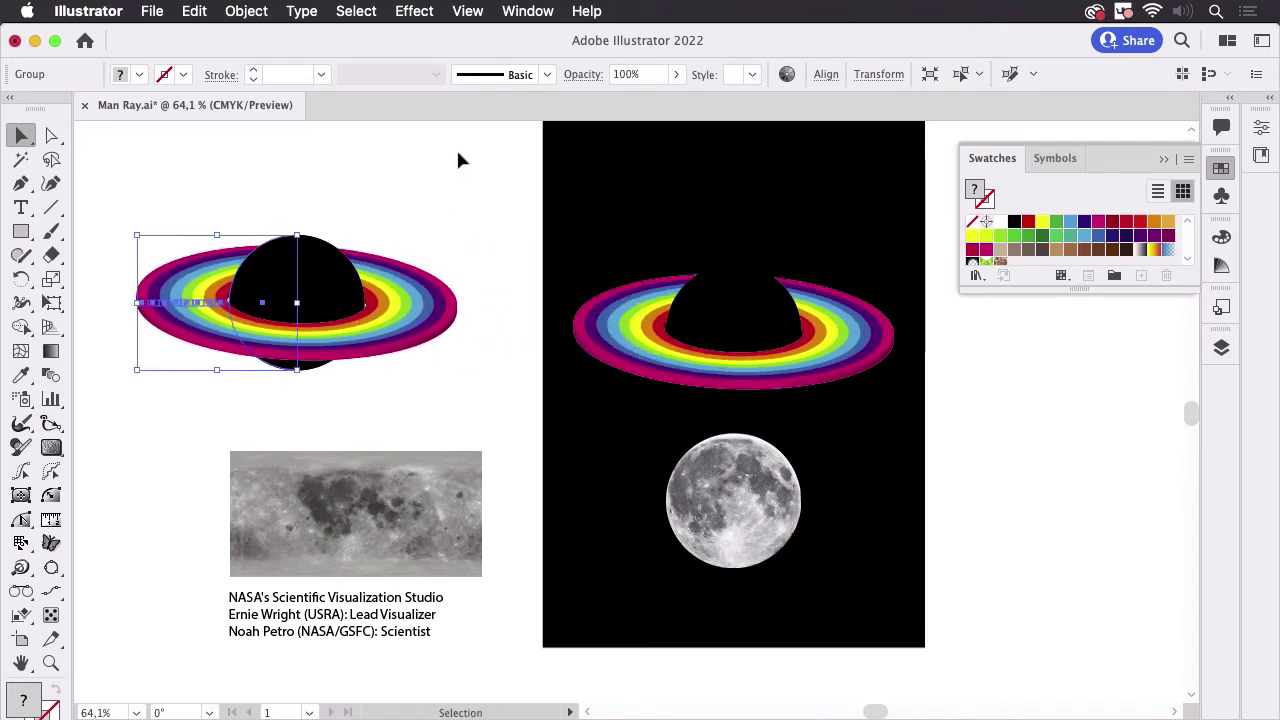
pyautogui.click(247, 12)
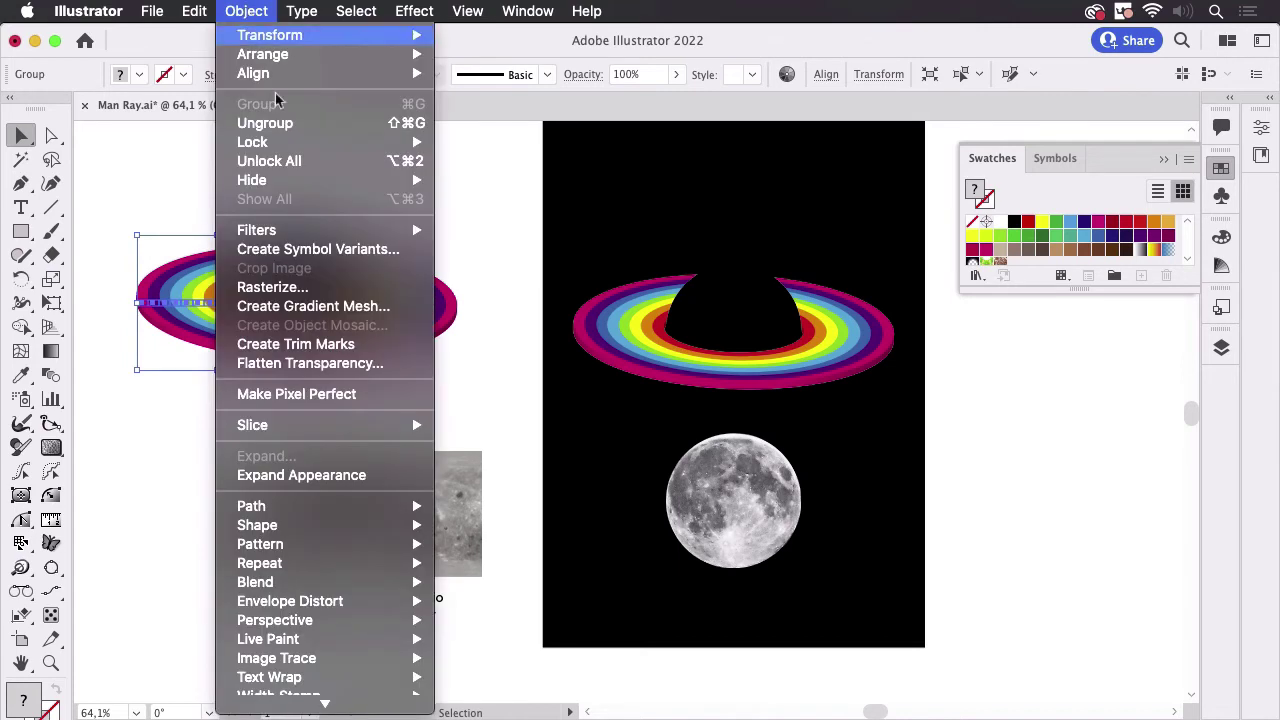
pyautogui.click(380, 476)
# Step: Zoom in on the expanded left copy with Direct Selection active
pyautogui.click(432, 206)
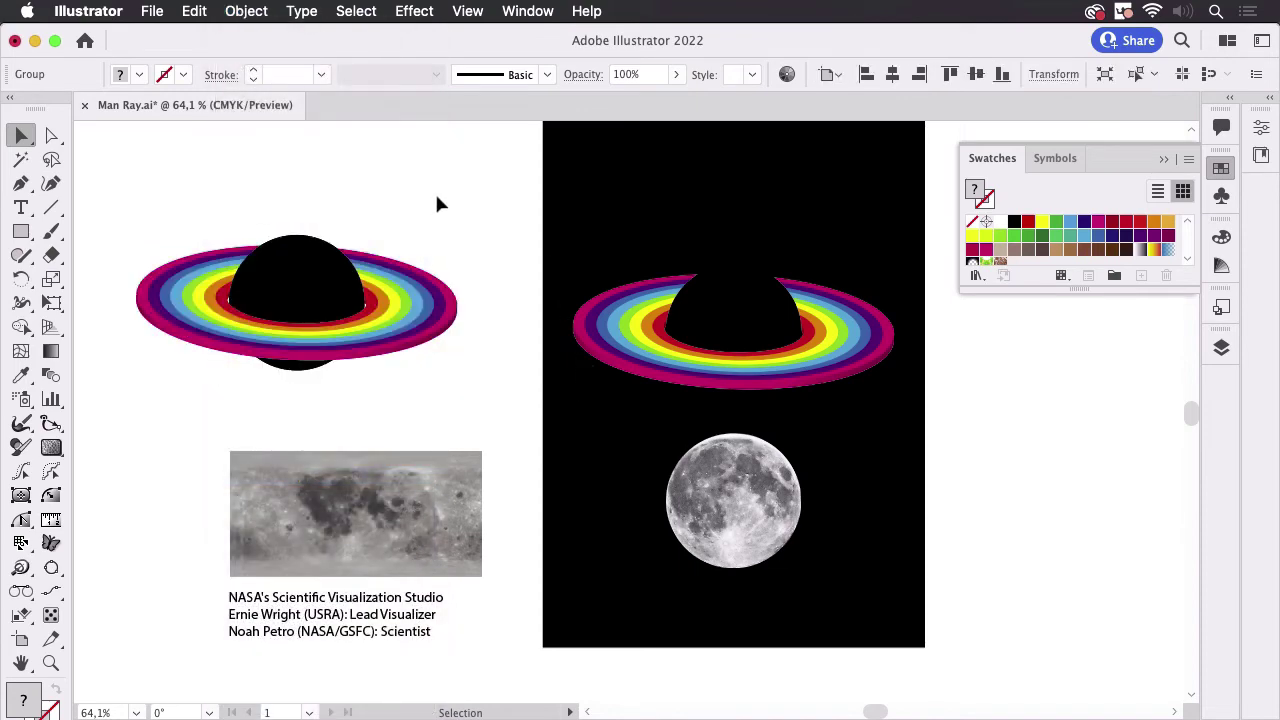
pyautogui.click(53, 138)
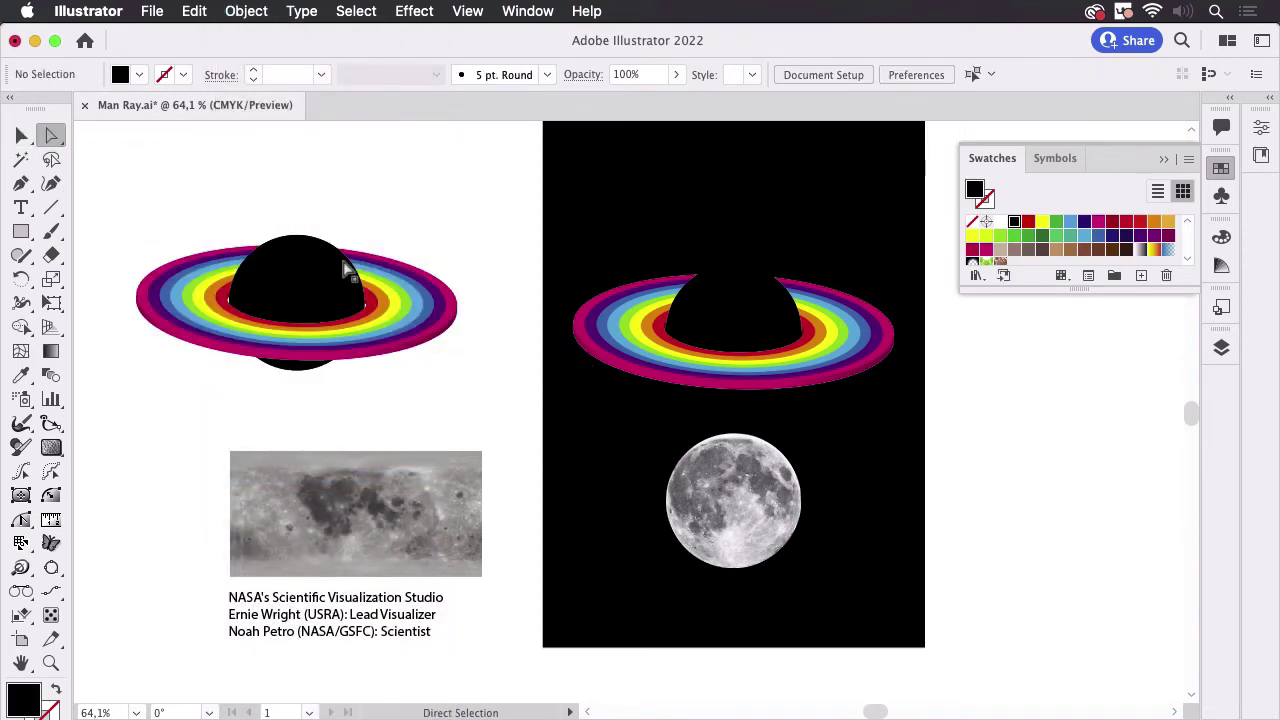
pyautogui.click(338, 293)
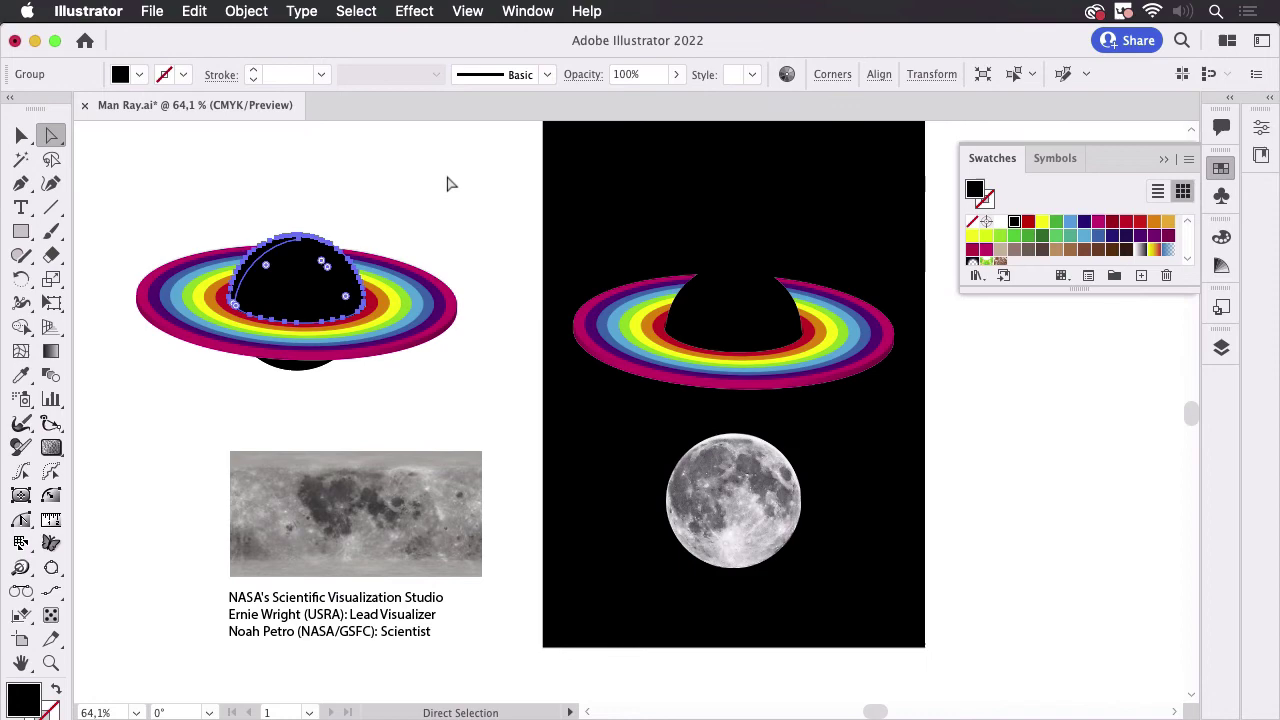
pyautogui.moveTo(254, 244)
pyautogui.mouseDown()
pyautogui.moveTo(372, 275)
pyautogui.moveTo(466, 280)
pyautogui.mouseUp()
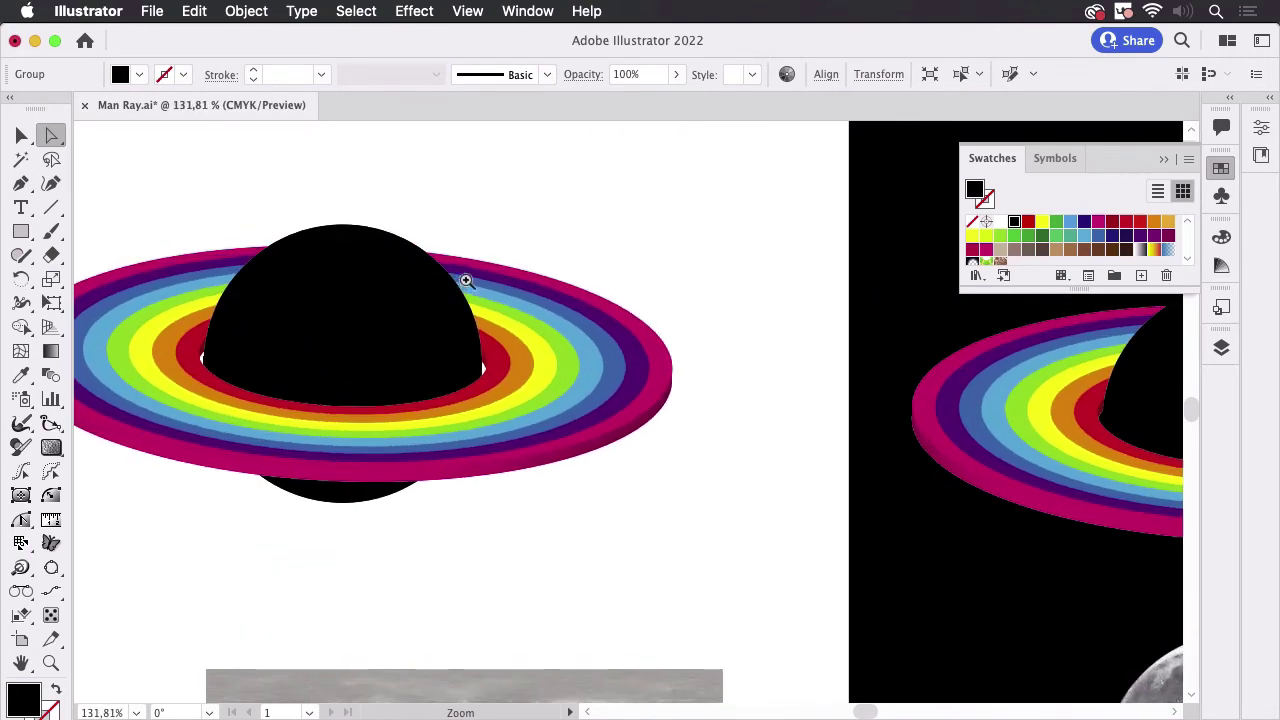
pyautogui.click(611, 205)
# Step: Delete the lower sphere path so only the black dome remains above the rings
pyautogui.click(341, 505)
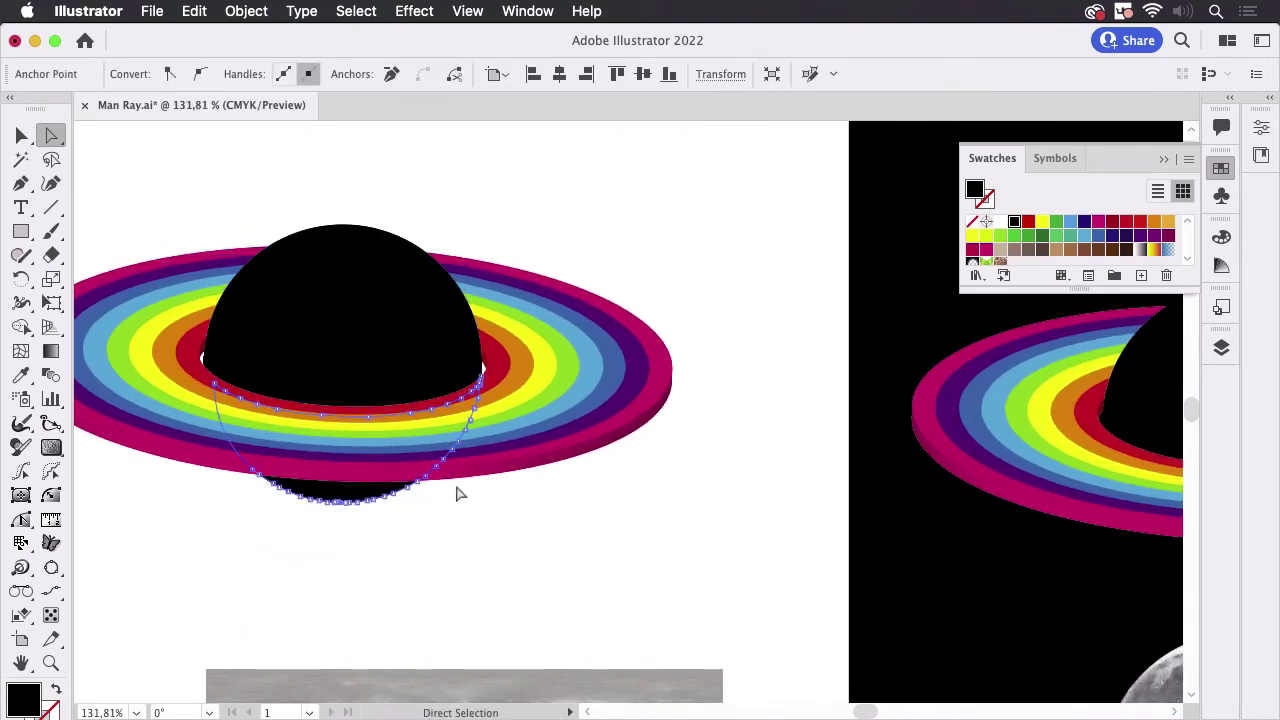
pyautogui.click(537, 517)
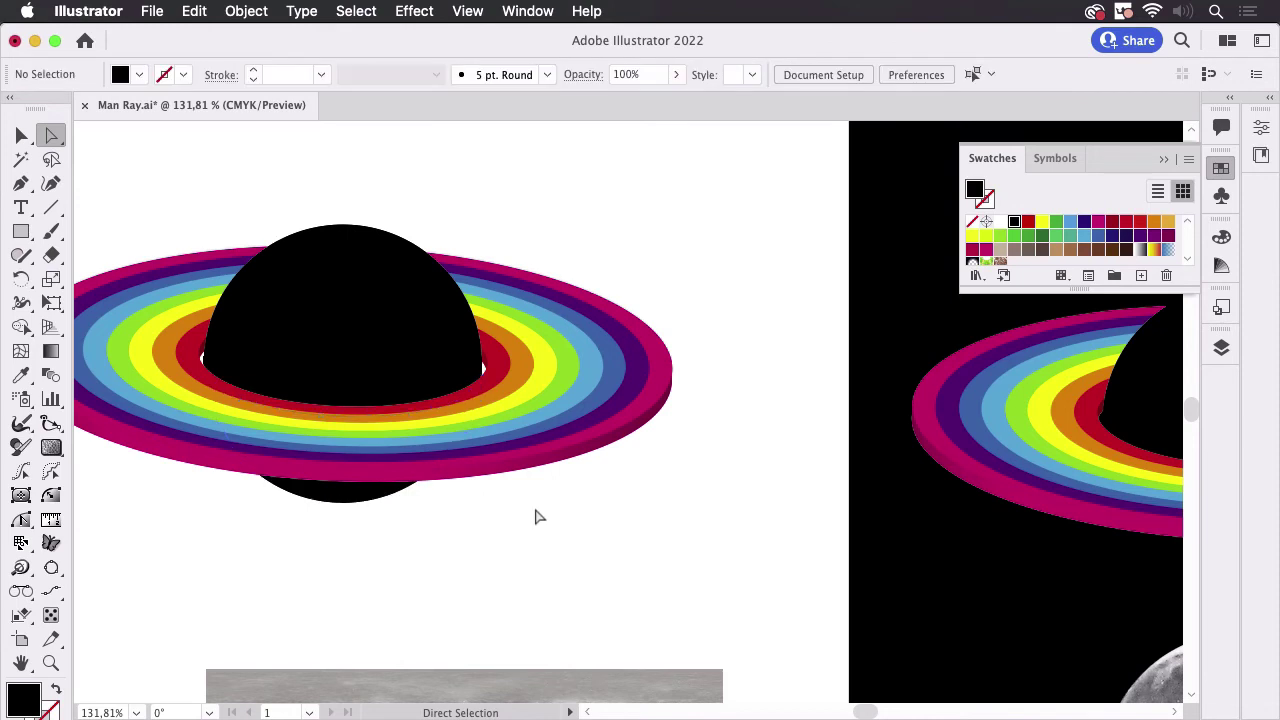
pyautogui.click(358, 509)
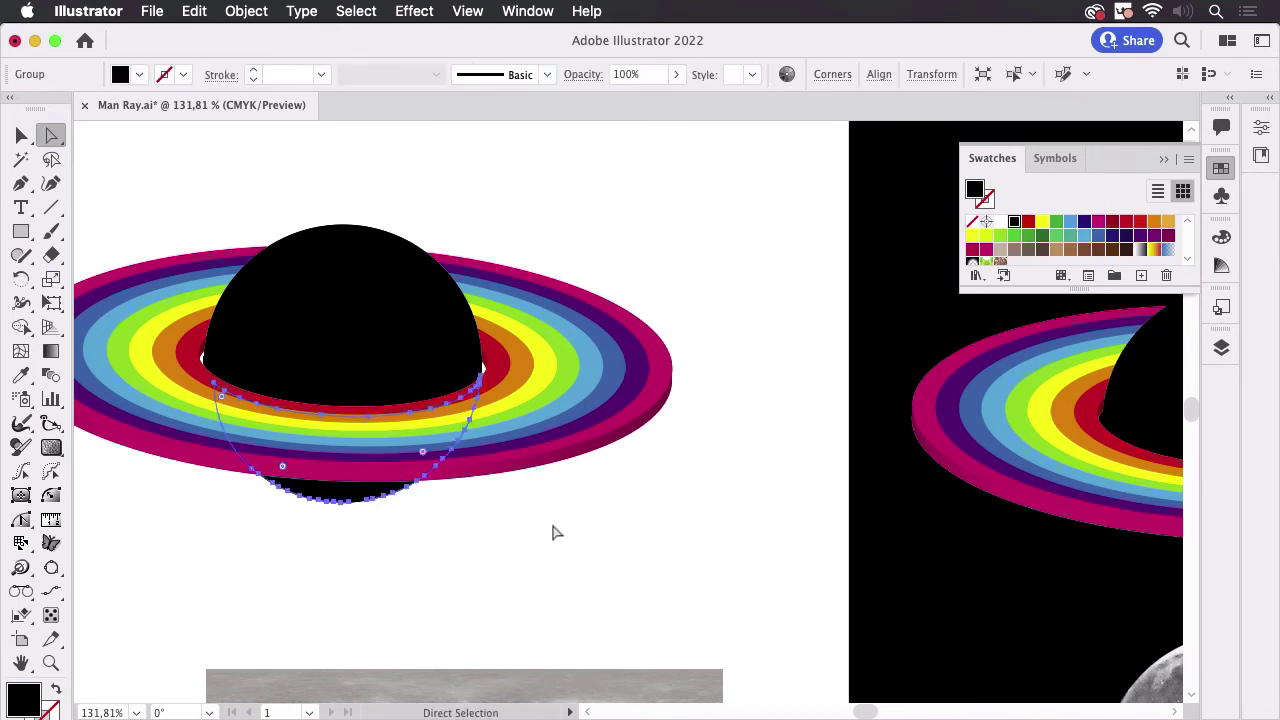
pyautogui.click(550, 519)
pyautogui.click(363, 508)
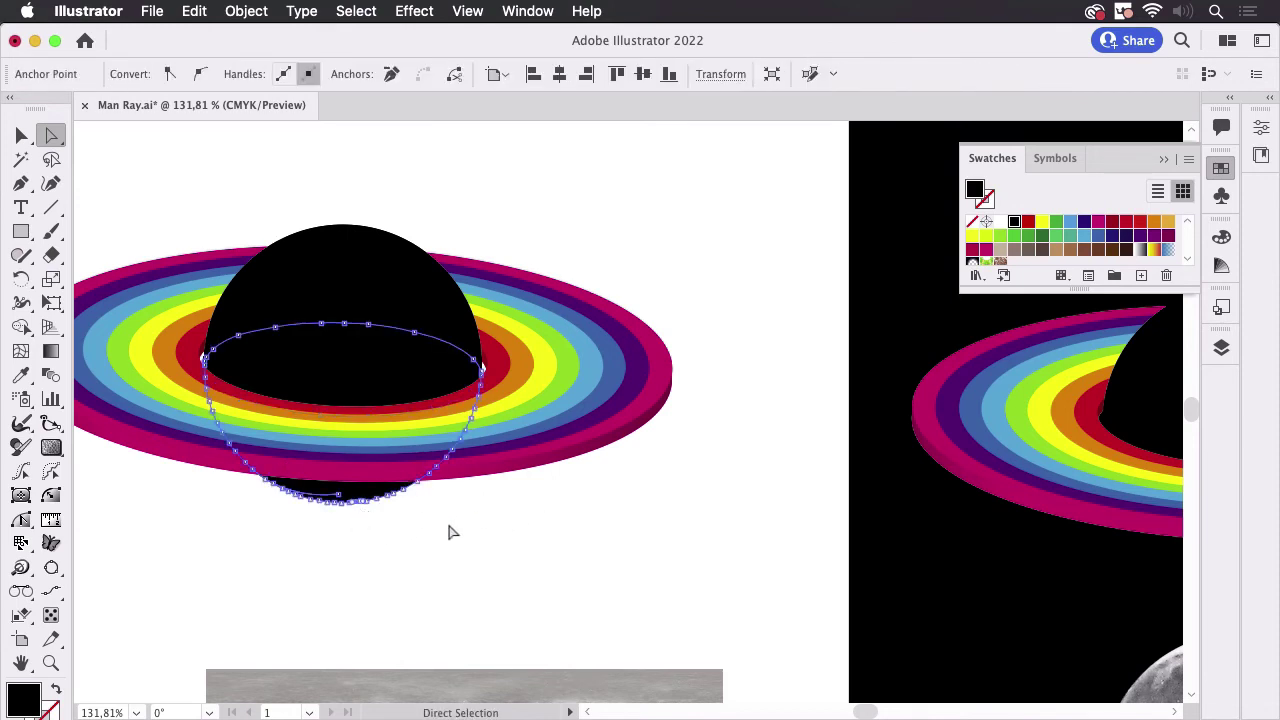
pyautogui.press('Delete')
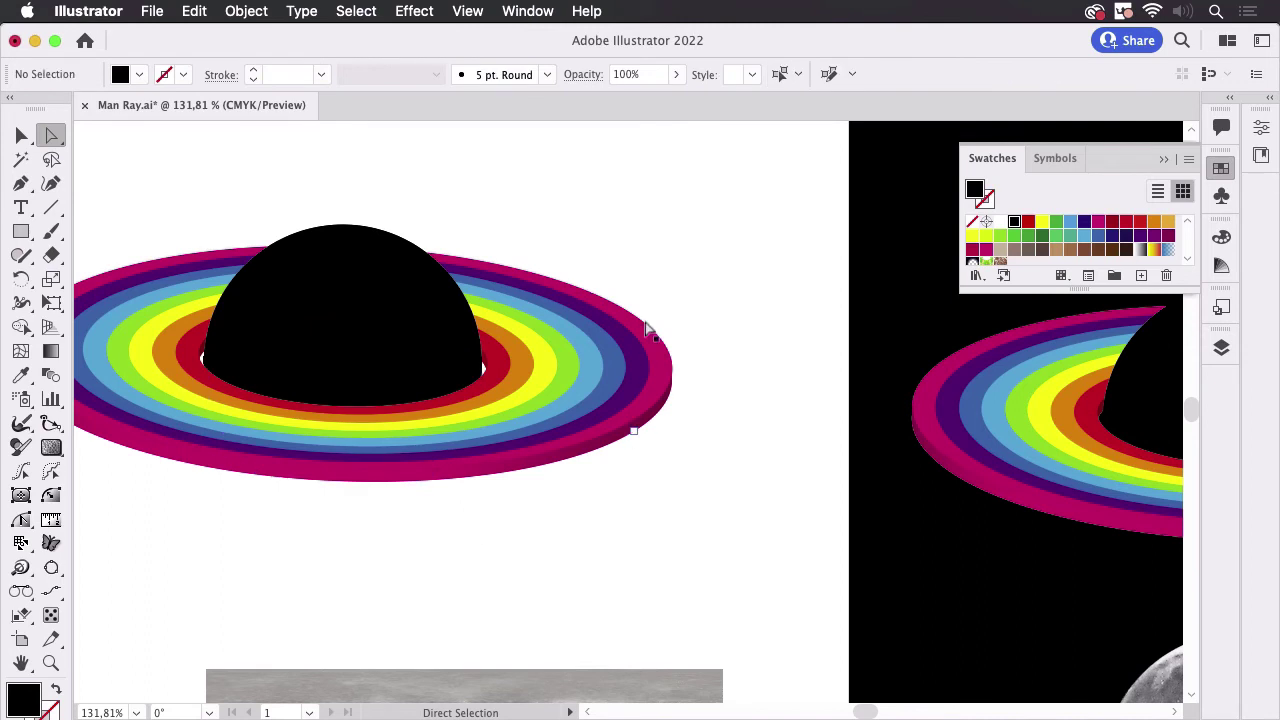
pyautogui.click(363, 316)
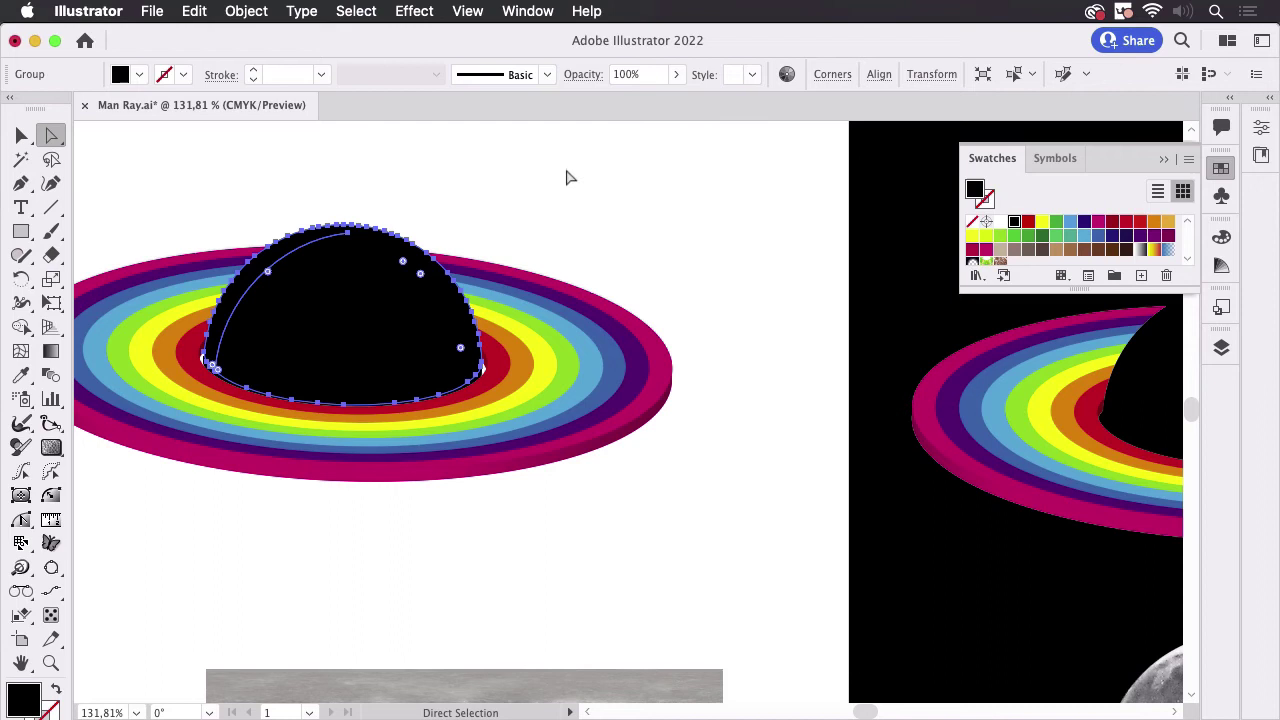
pyautogui.hscroll(-3, 610, 176)
pyautogui.press('v')
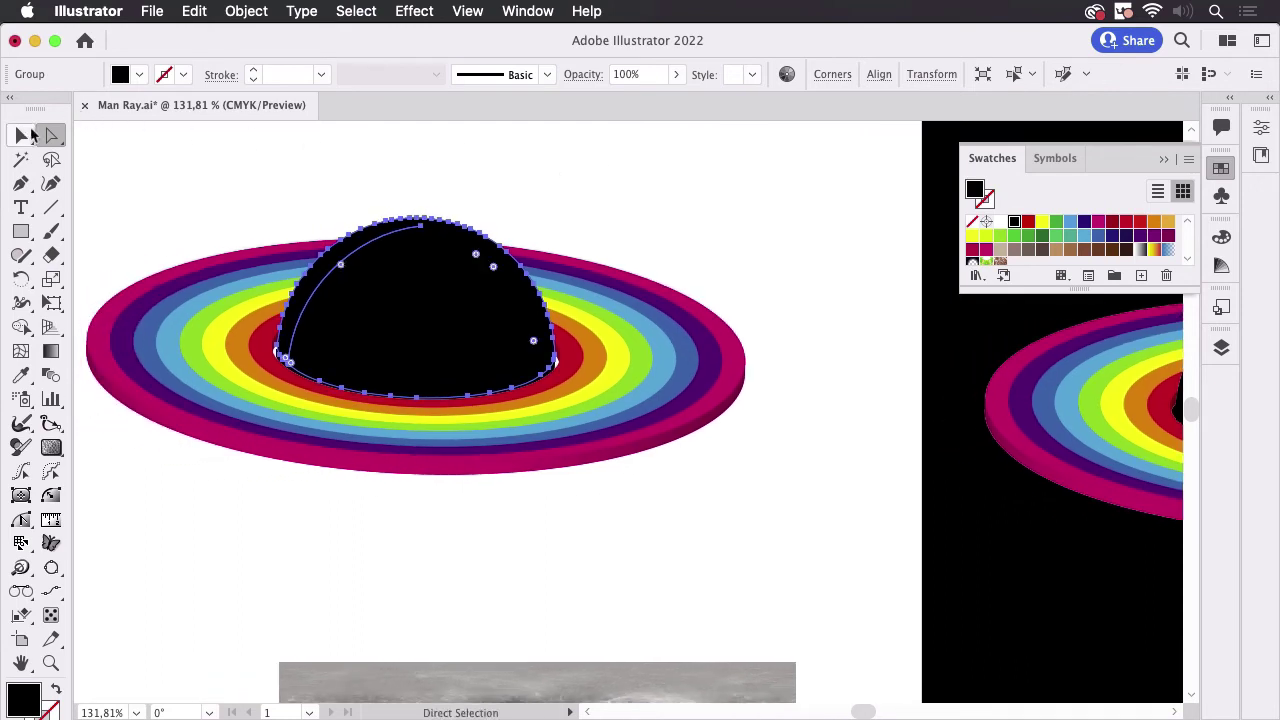
pyautogui.click(755, 256)
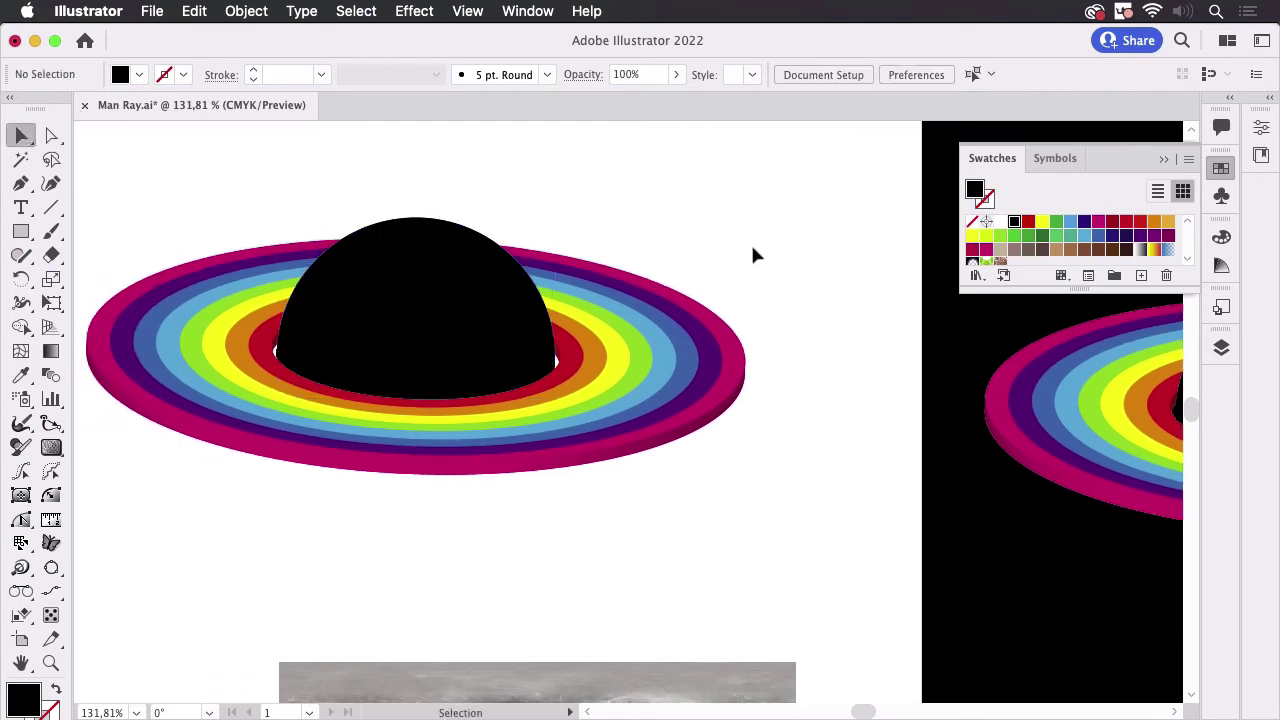
# Step: Expand the ring group in Layers and select the dome and ellipse paths
pyautogui.click(1221, 347)
pyautogui.click(514, 358)
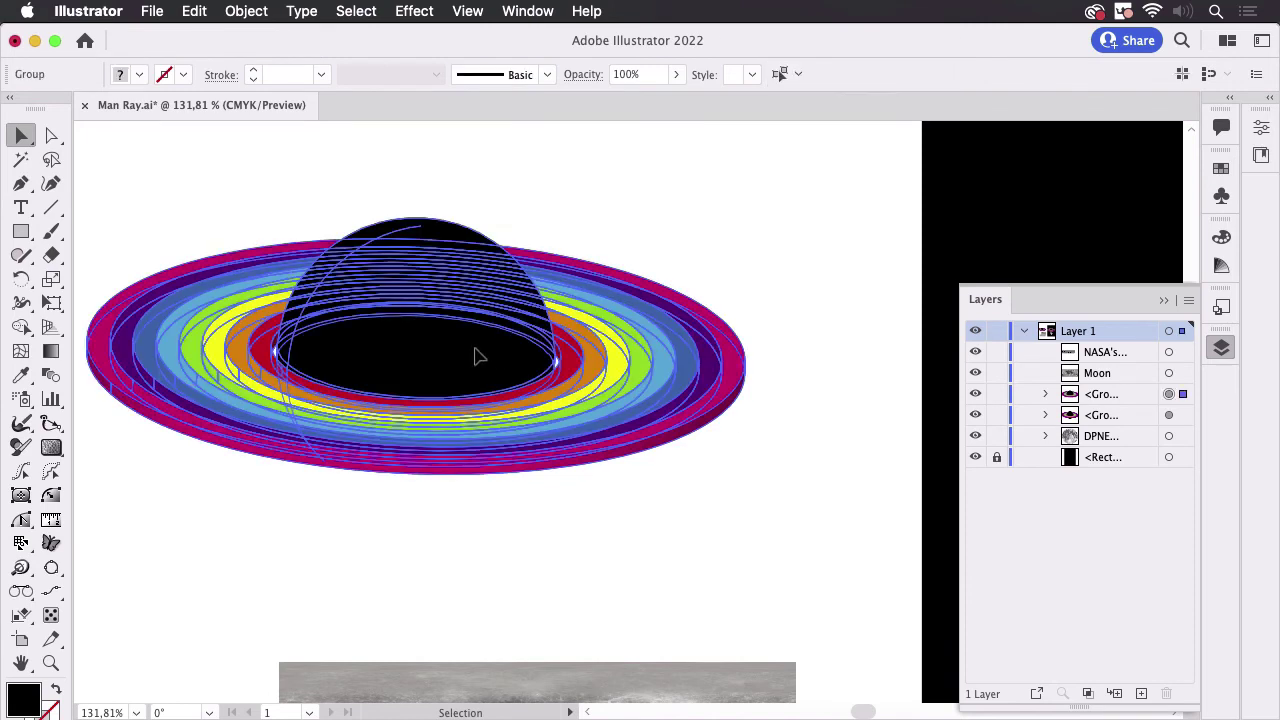
pyautogui.click(1045, 394)
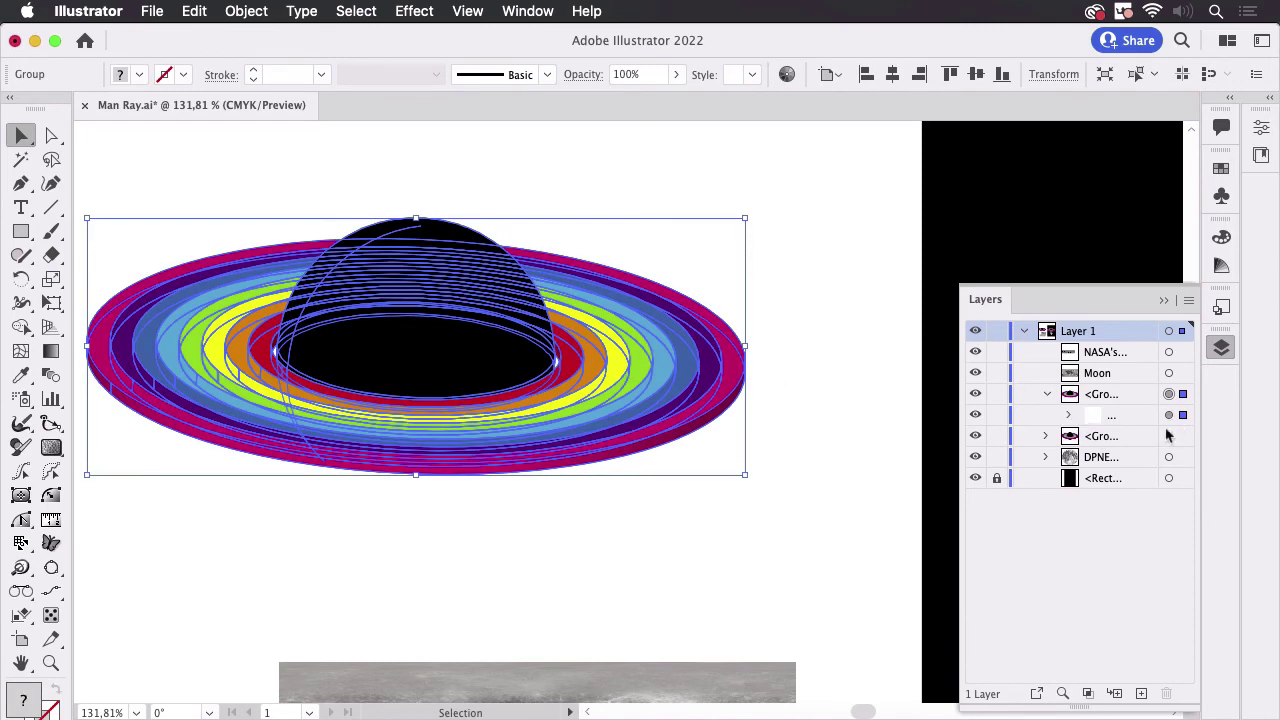
pyautogui.click(1069, 415)
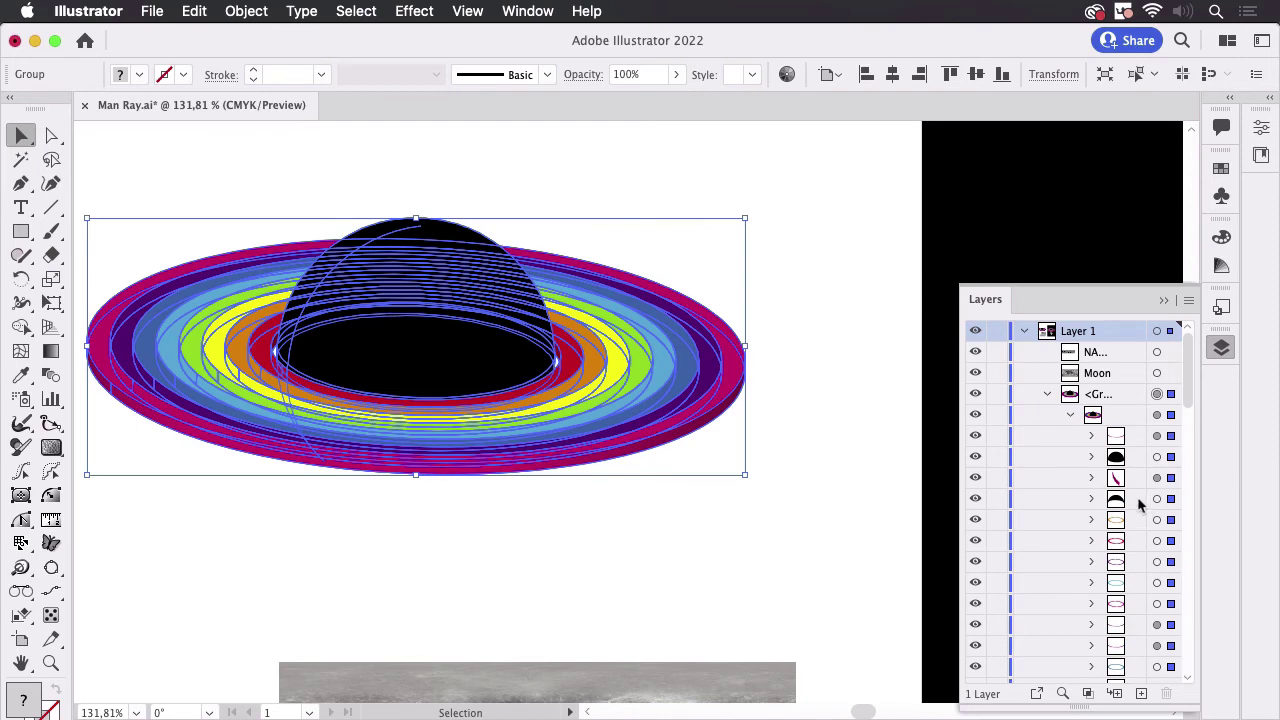
pyautogui.click(1138, 503)
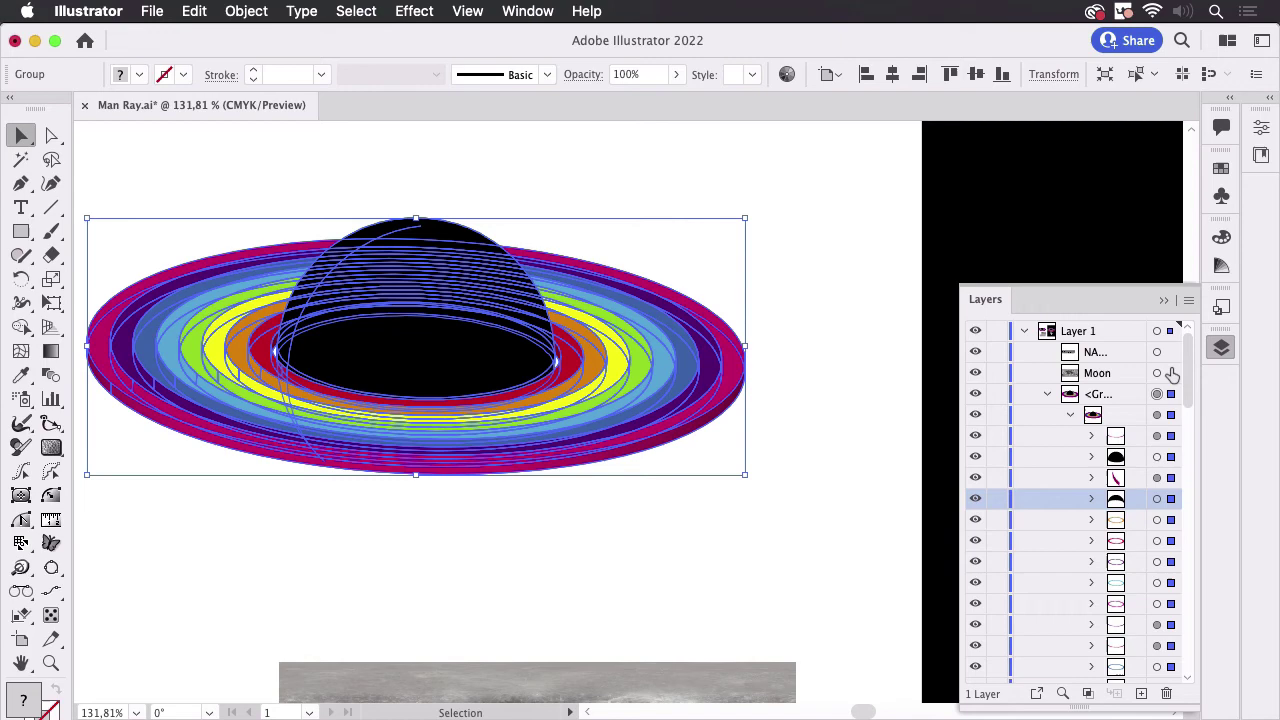
pyautogui.click(1170, 373)
pyautogui.click(1165, 460)
pyautogui.press('a')
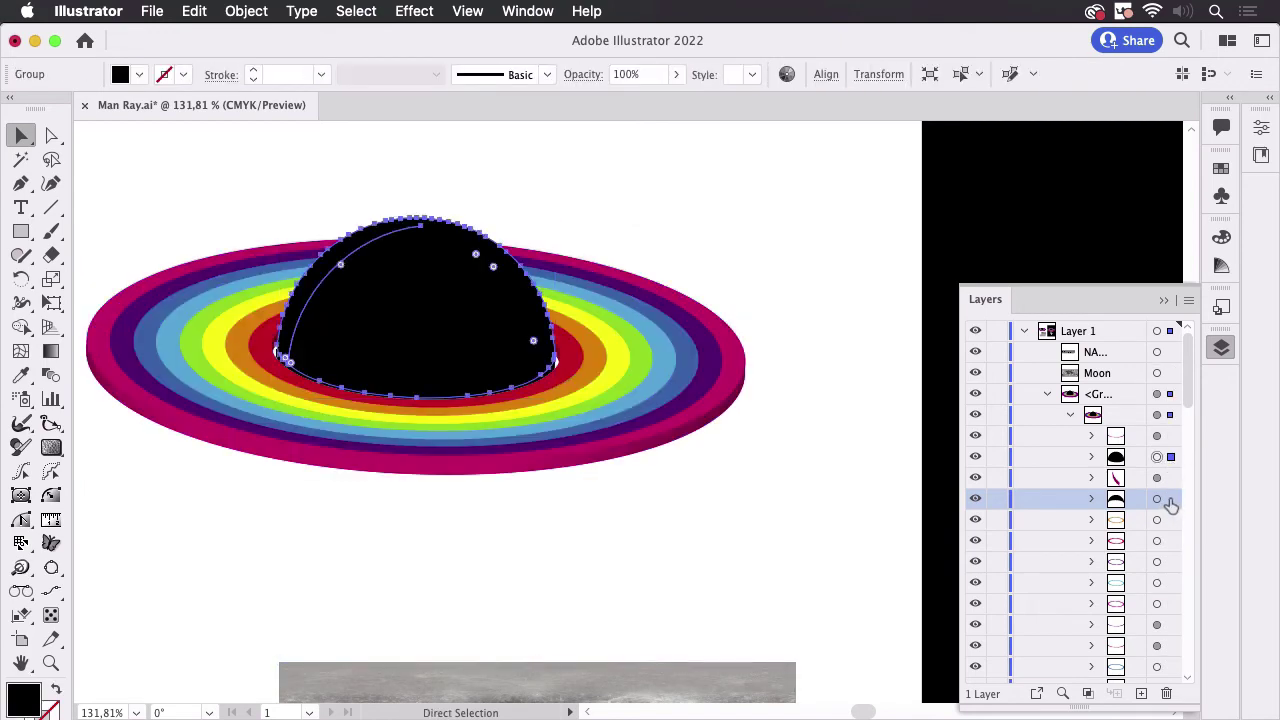
pyautogui.press('v')
pyautogui.keyDown('shift'); pyautogui.click(1170, 502); pyautogui.keyUp('shift')
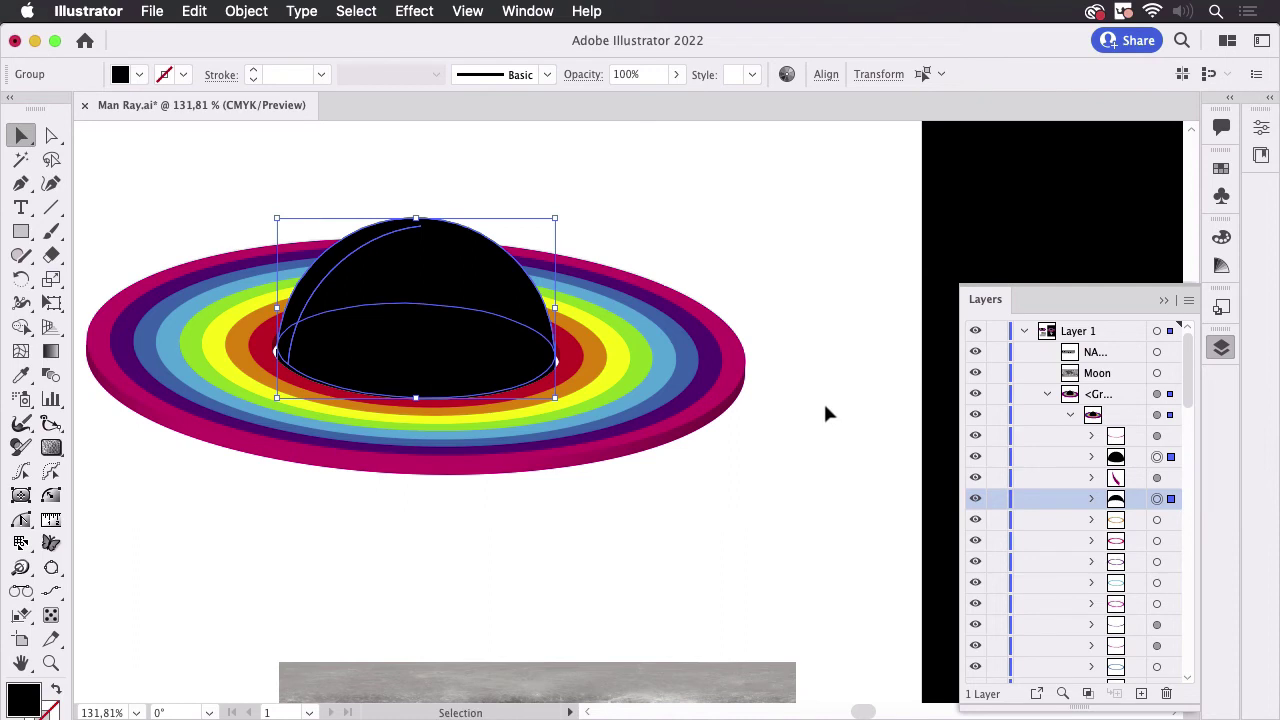
# Step: Cut the dome pieces from the group and paste them back in front
pyautogui.press('Delete')
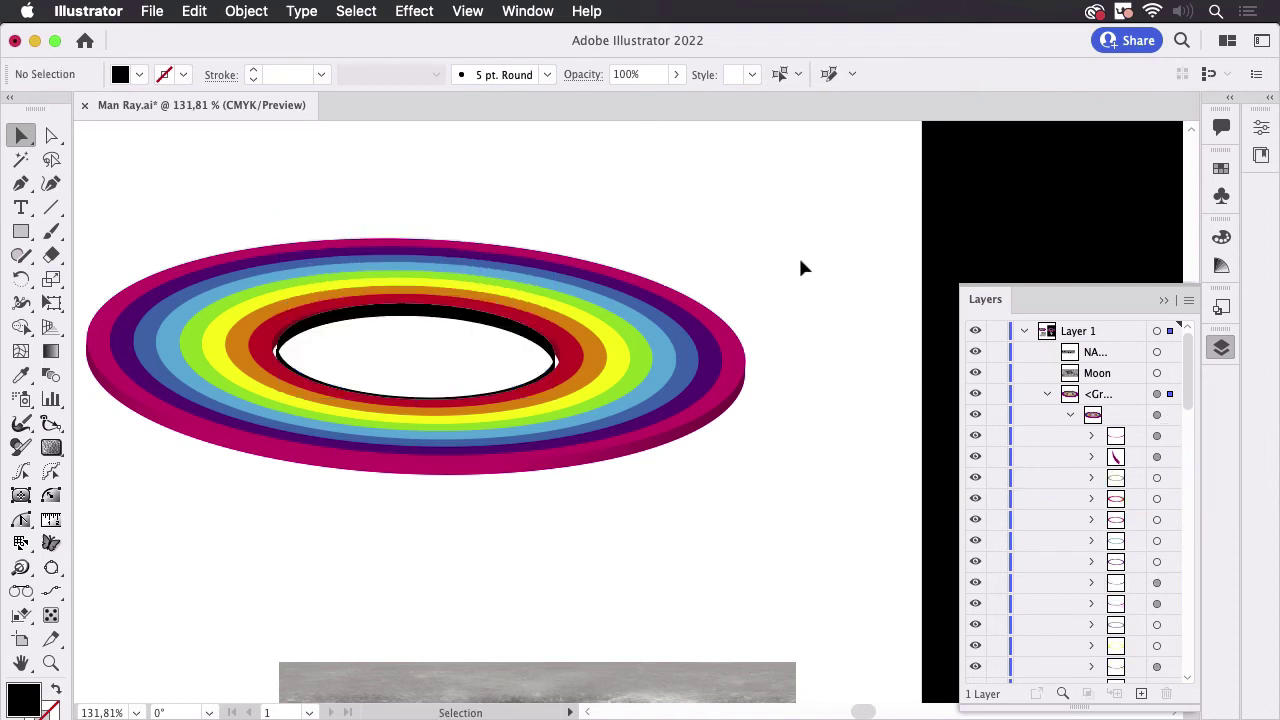
pyautogui.click(1047, 394)
pyautogui.press('super+z')
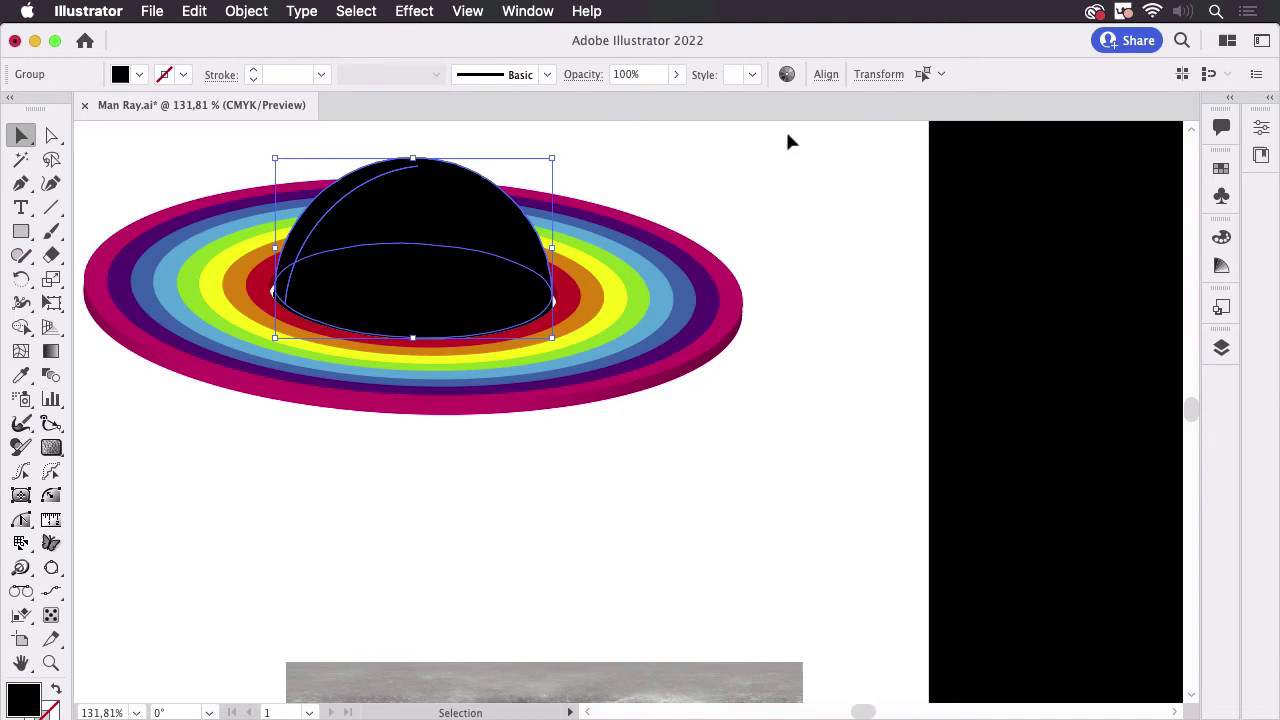
# Step: Check the dome's fill in the Color panel
pyautogui.click(528, 11)
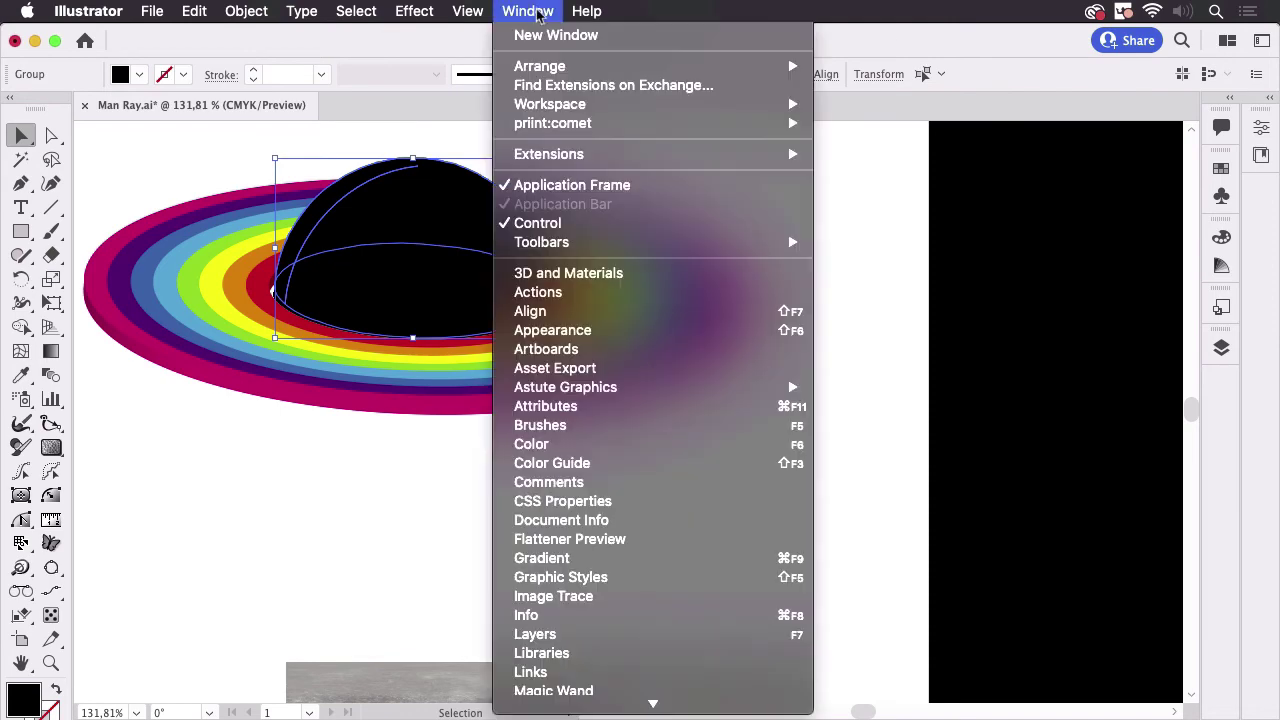
pyautogui.click(558, 447)
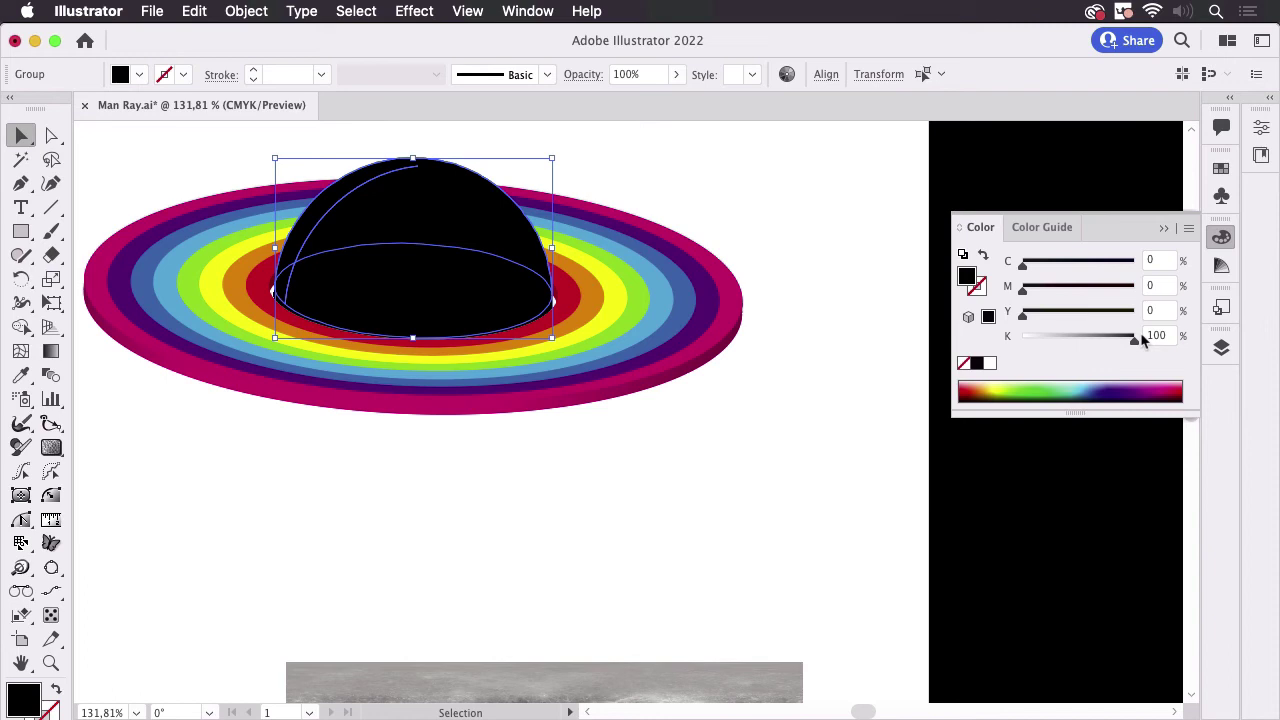
pyautogui.click(1163, 228)
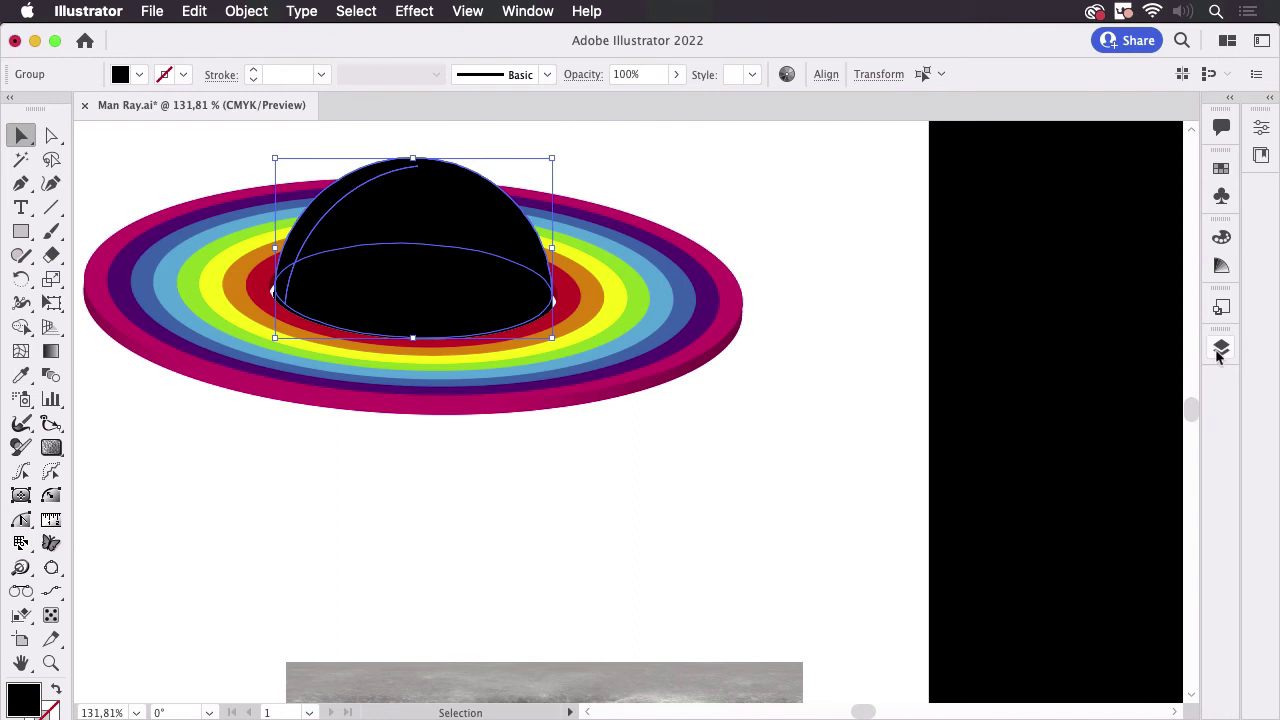
# Step: Group the two top dome objects together with Cmd+G
pyautogui.click(1220, 350)
pyautogui.click(854, 270)
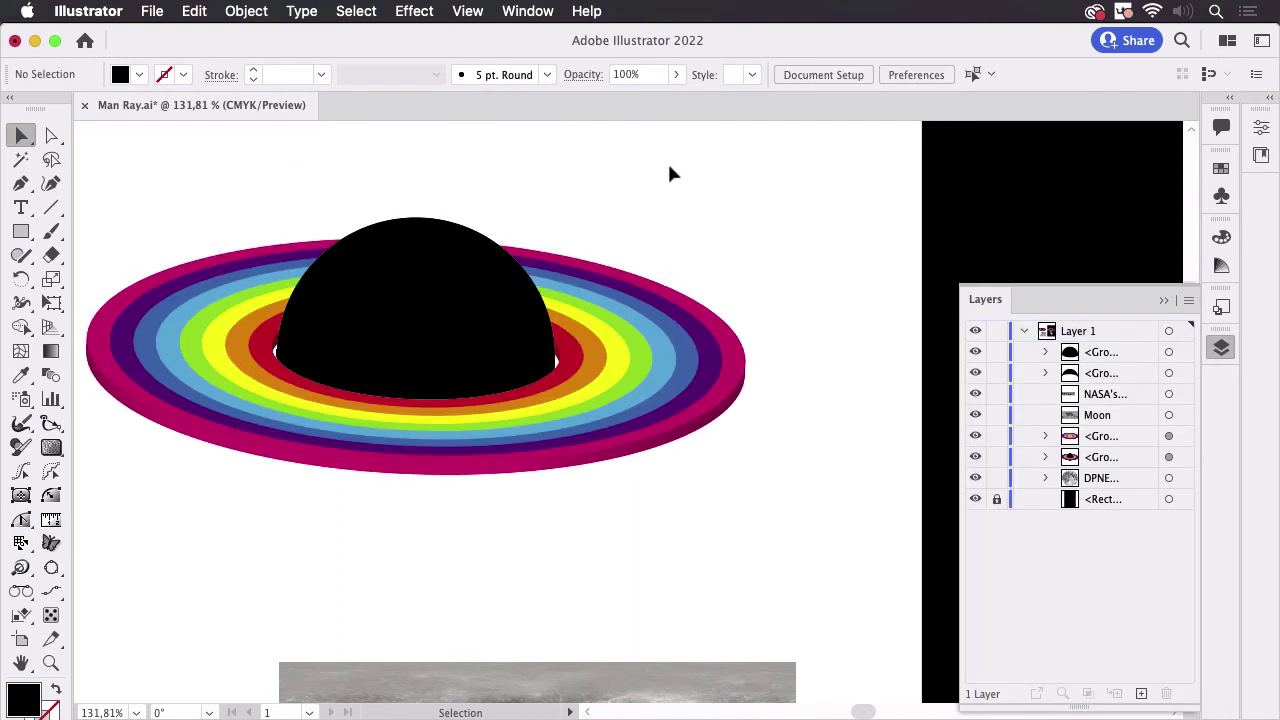
pyautogui.click(1182, 352)
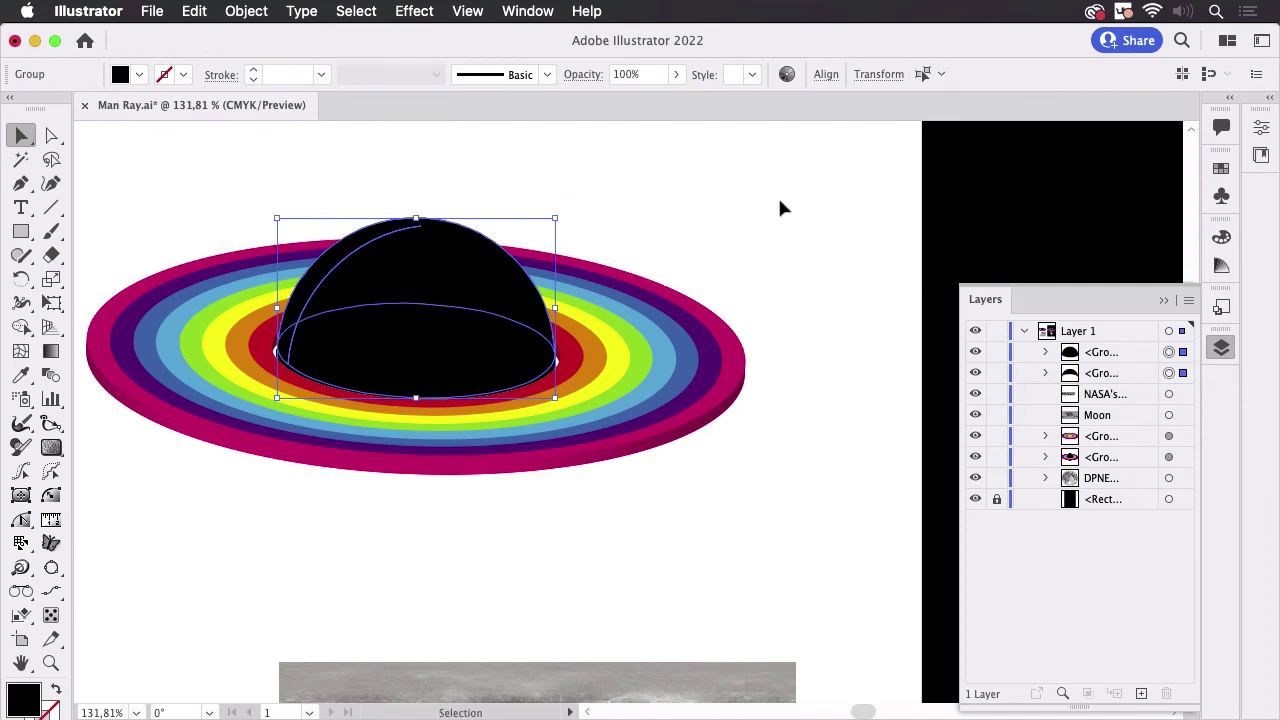
pyautogui.press('super+g')
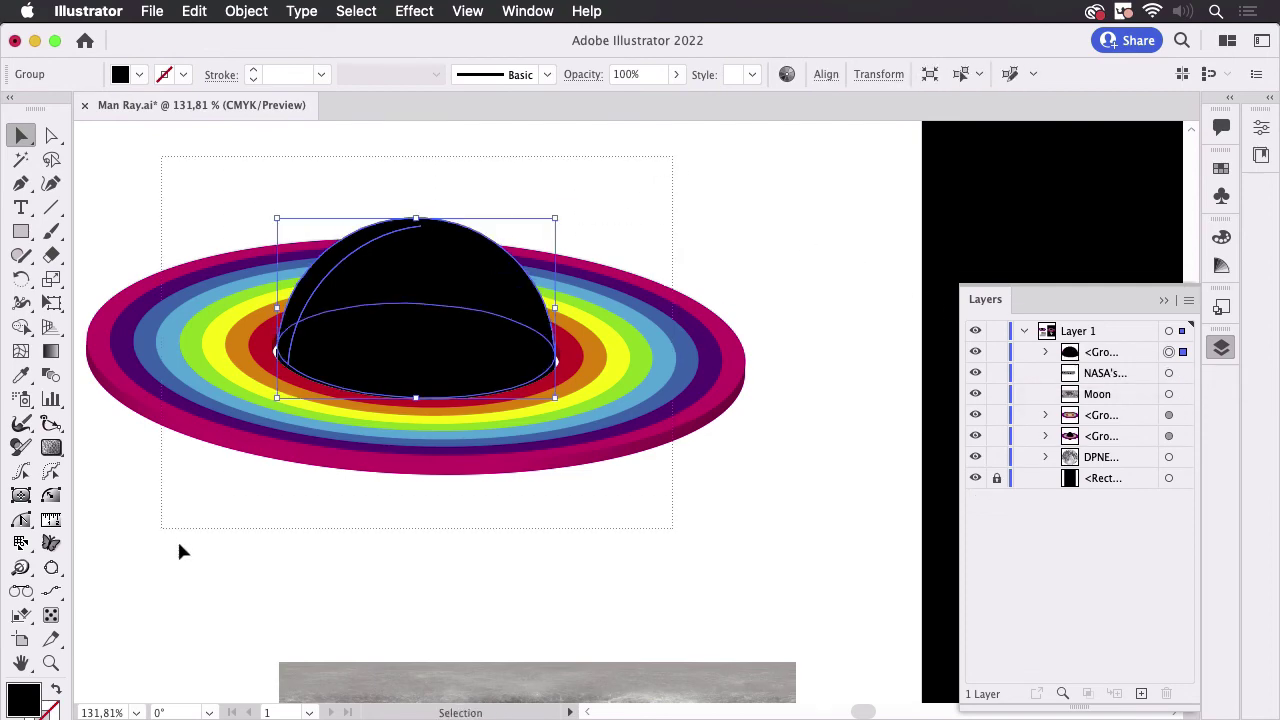
pyautogui.keyDown('shift'); pyautogui.click(680, 430); pyautogui.keyUp('shift')
# Step: Make the black dome an unclipped opacity mask over the rainbow rings
pyautogui.click(524, 12)
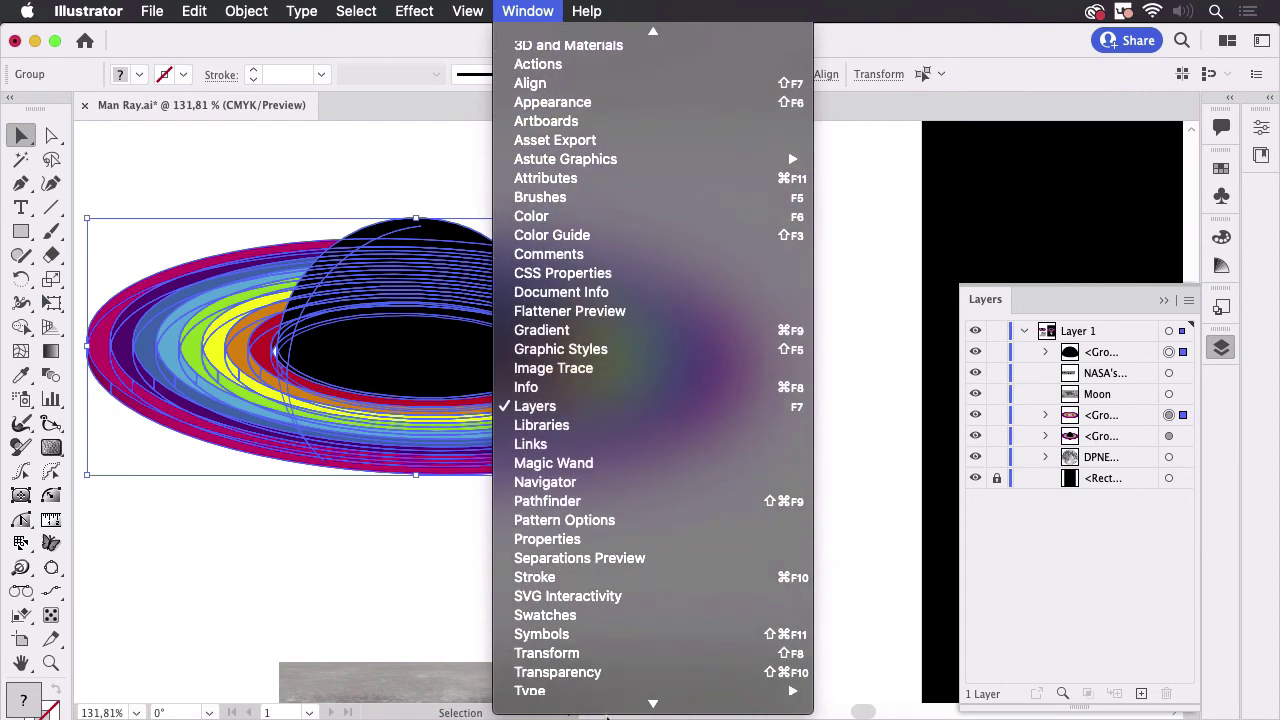
pyautogui.click(593, 527)
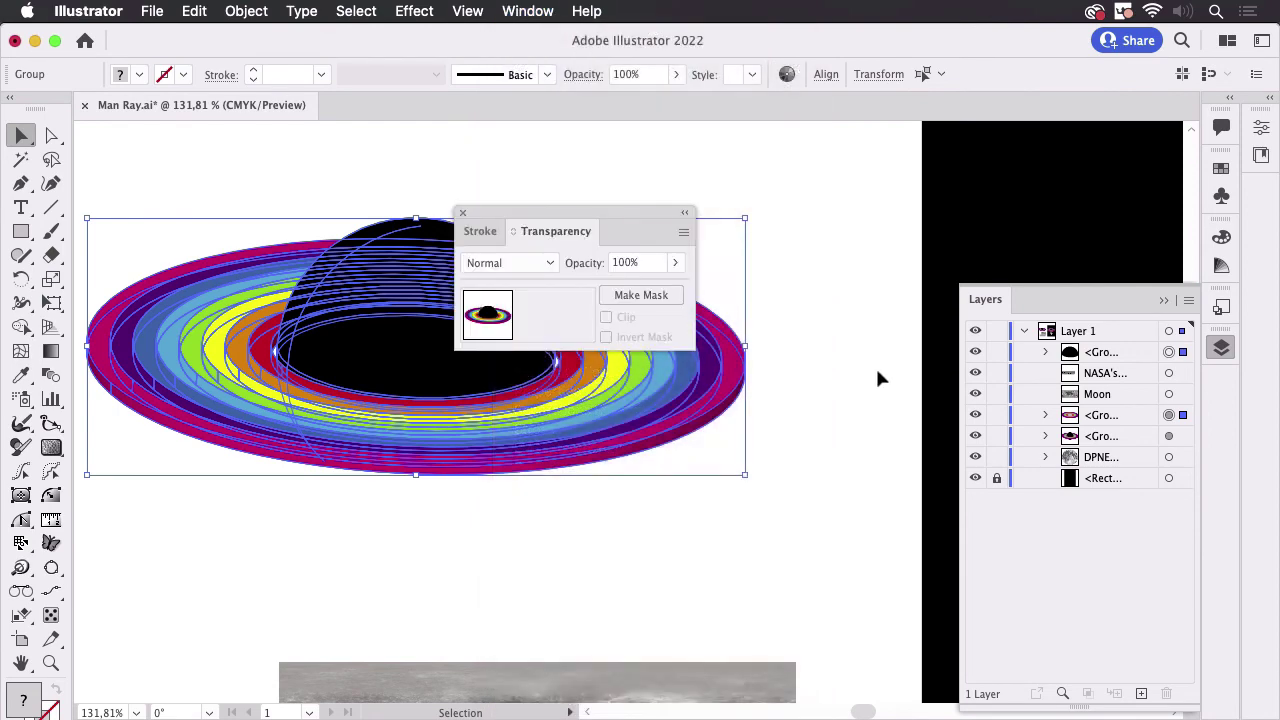
pyautogui.click(650, 296)
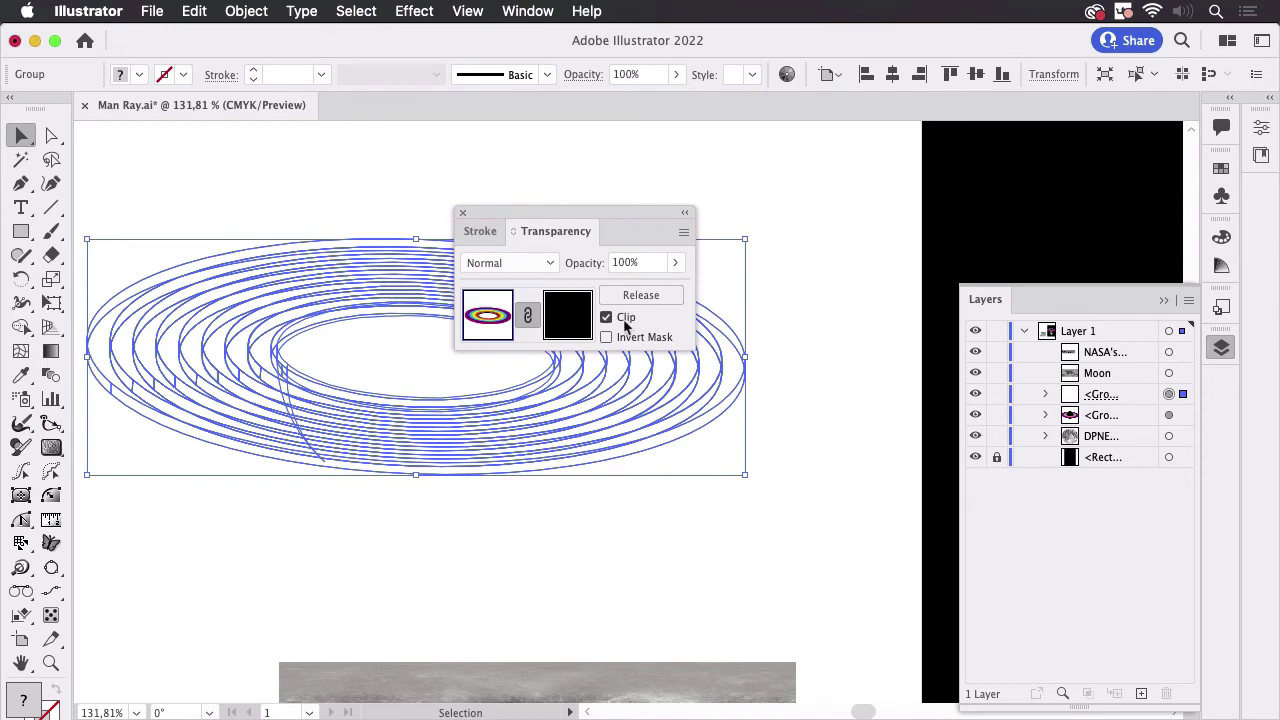
pyautogui.click(625, 320)
# Step: Move the Transparency panel aside and zoom out to show the whole poster and moon
pyautogui.moveTo(657, 211); pyautogui.dragTo(847, 151)
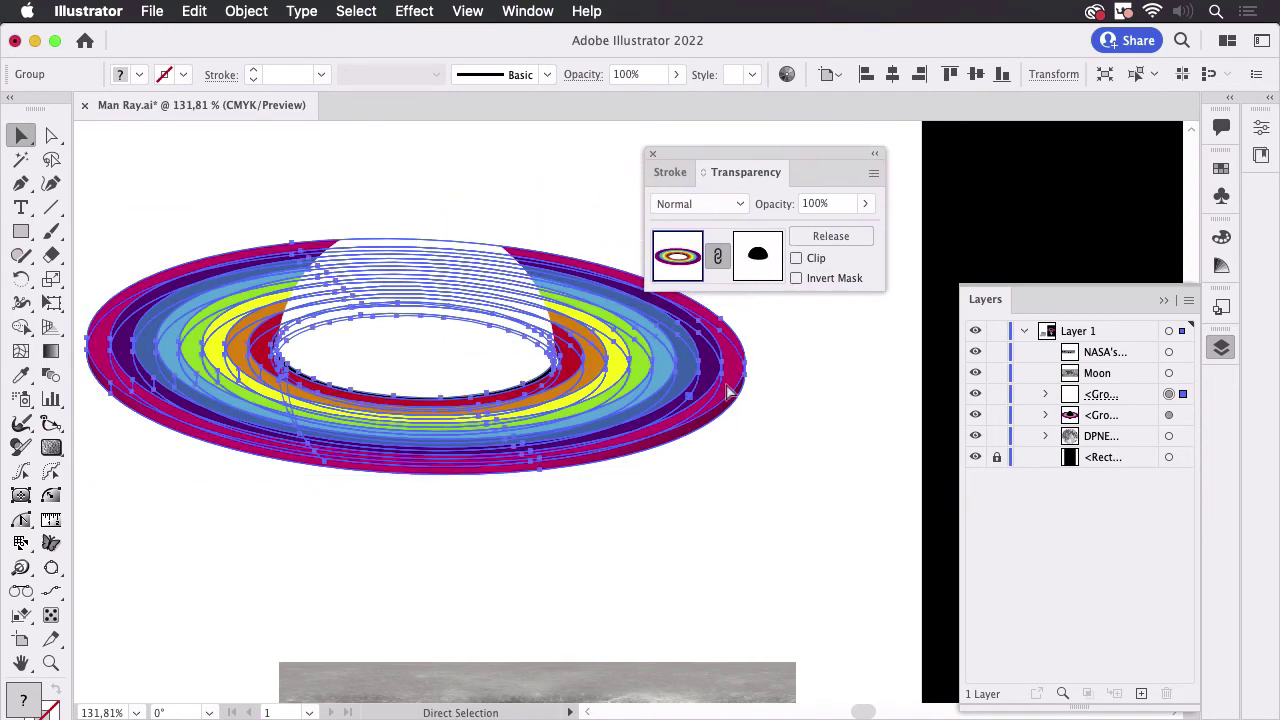
pyautogui.scroll(-3, 608, 457)
pyautogui.scroll(-3, 663, 425)
pyautogui.moveTo(663, 425)
pyautogui.mouseDown()
pyautogui.moveTo(543, 415)
pyautogui.moveTo(352, 248)
pyautogui.mouseUp()
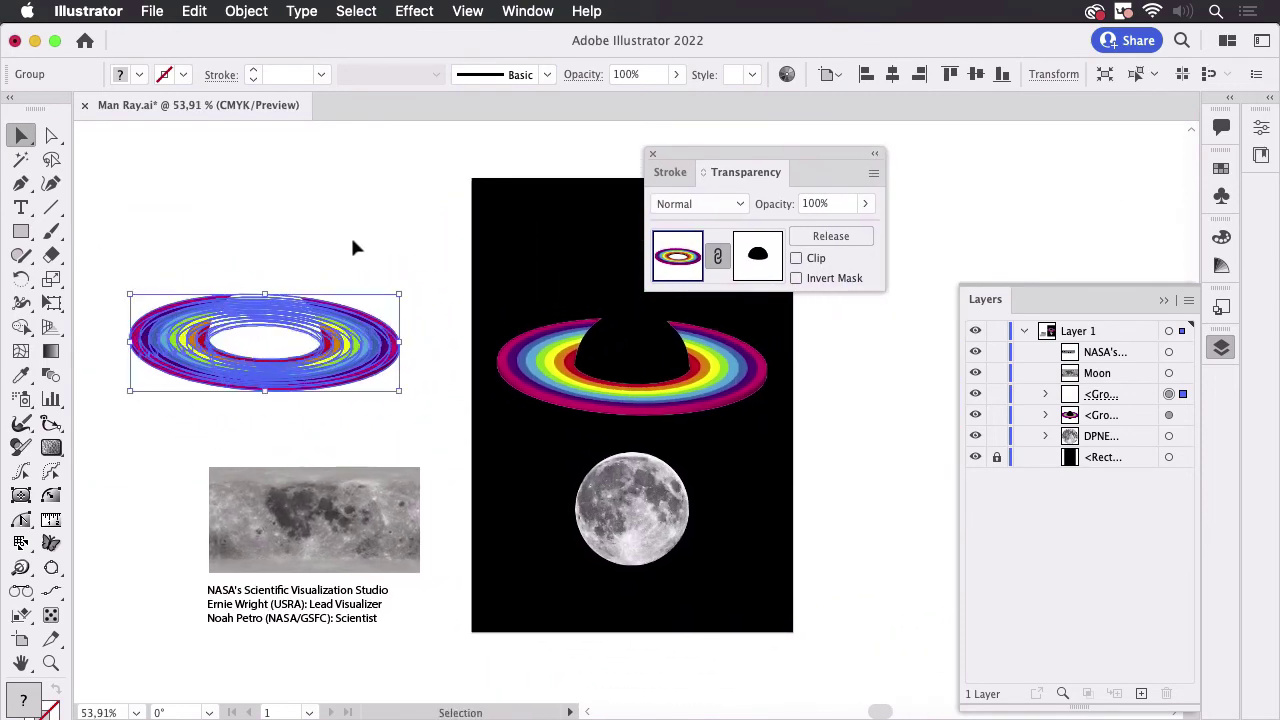
# Step: Drag the masked ring group onto the moon photo in the poster
pyautogui.click(352, 248)
pyautogui.moveTo(354, 370)
pyautogui.mouseDown()
pyautogui.moveTo(752, 540)
pyautogui.moveTo(725, 545)
pyautogui.mouseUp()
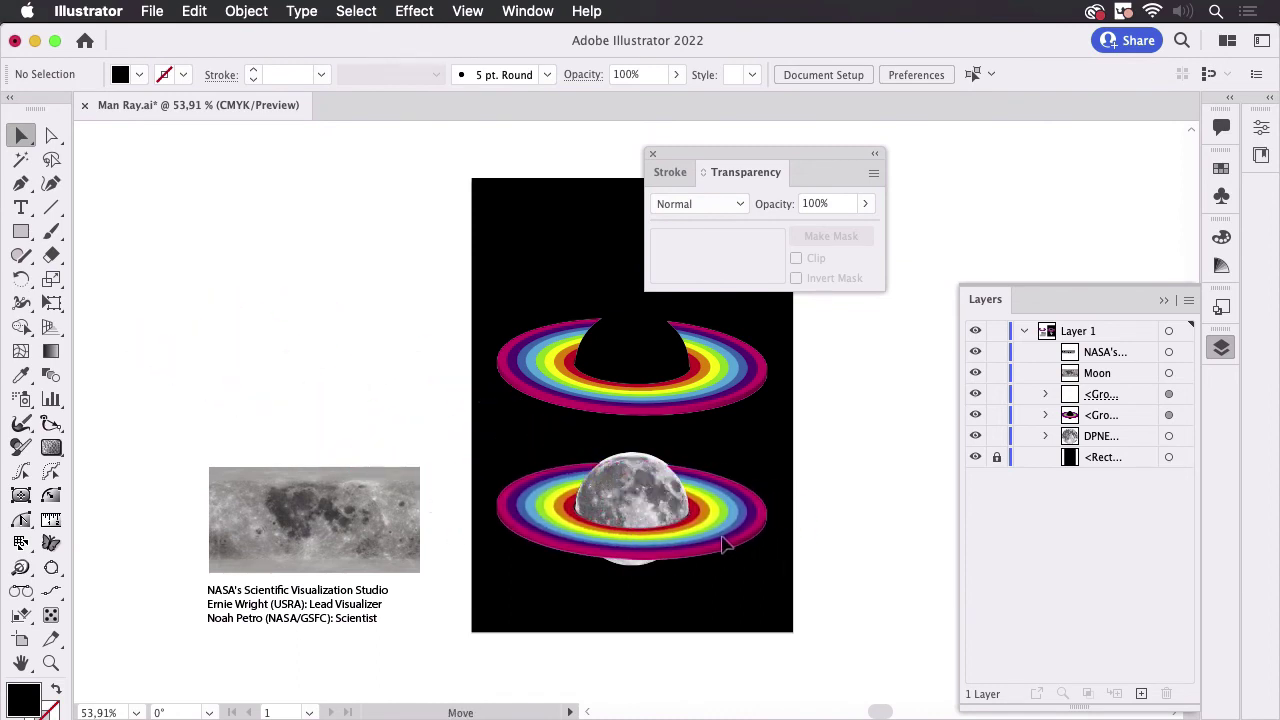
pyautogui.click(772, 512)
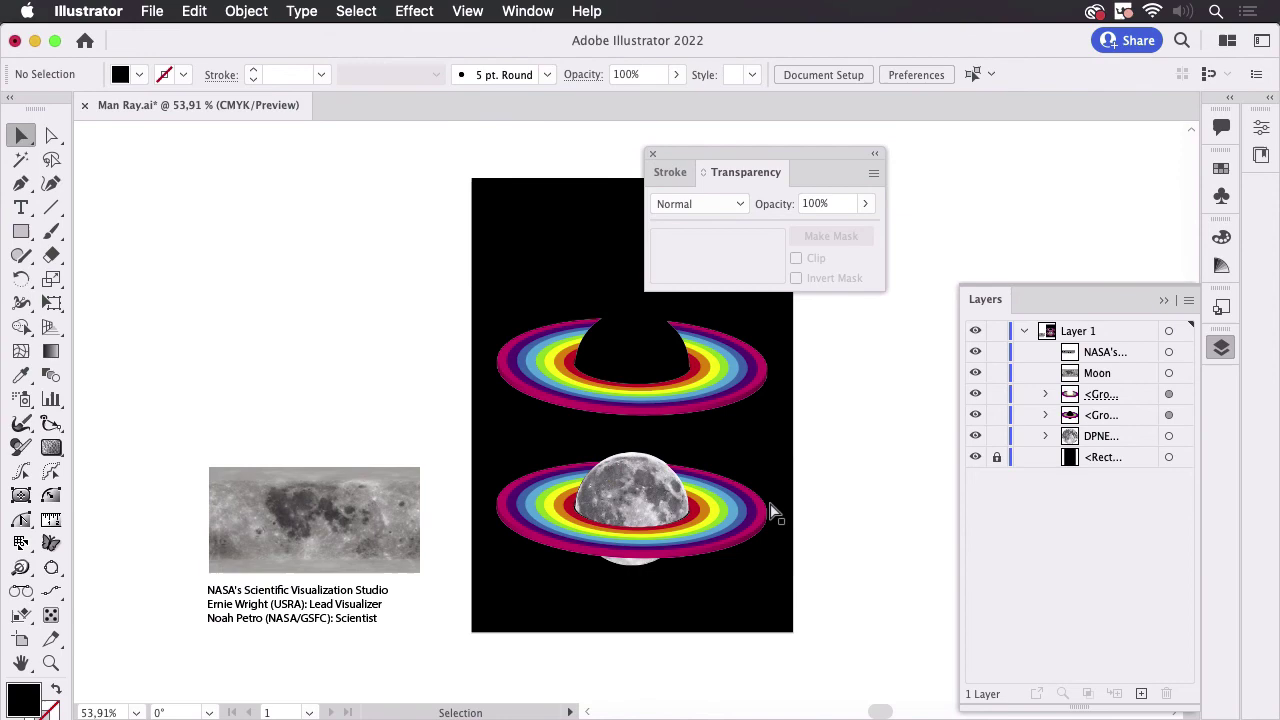
# Step: Nudge the rings to centre them around the moon, then deselect
pyautogui.scroll(5, 772, 512)
pyautogui.hscroll(3, 866, 480)
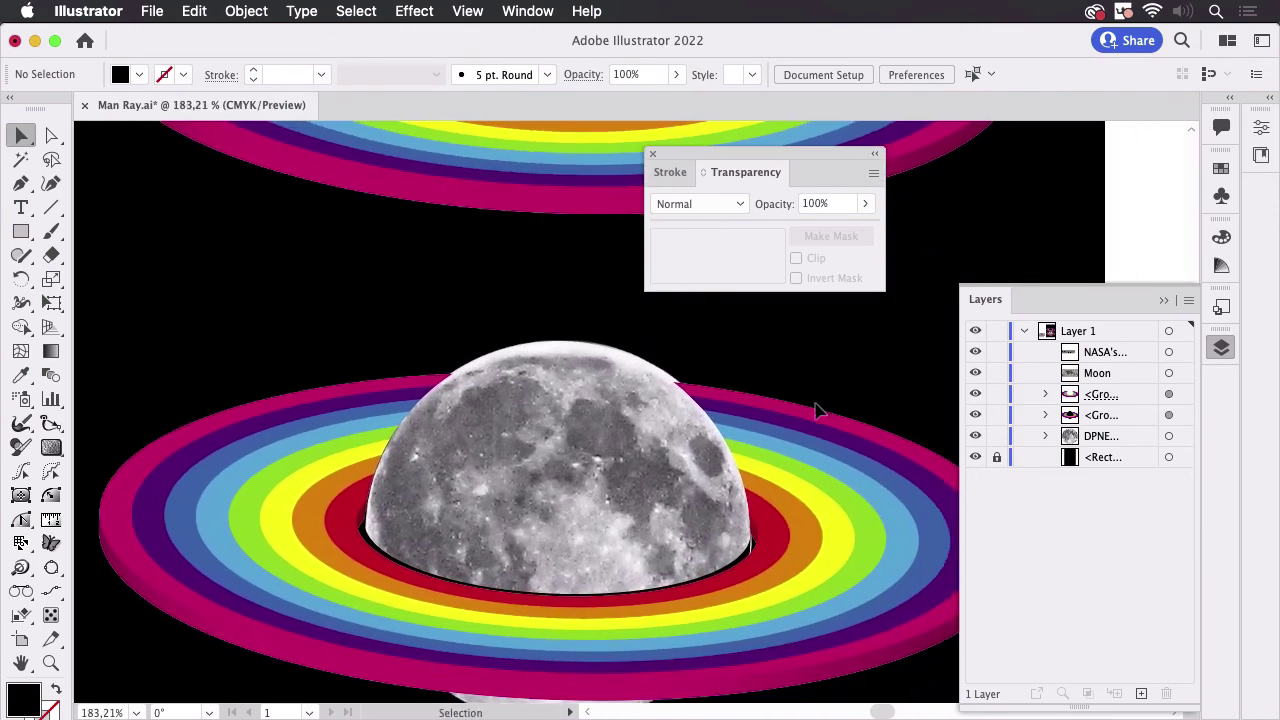
pyautogui.moveTo(816, 410); pyautogui.dragTo(785, 428)
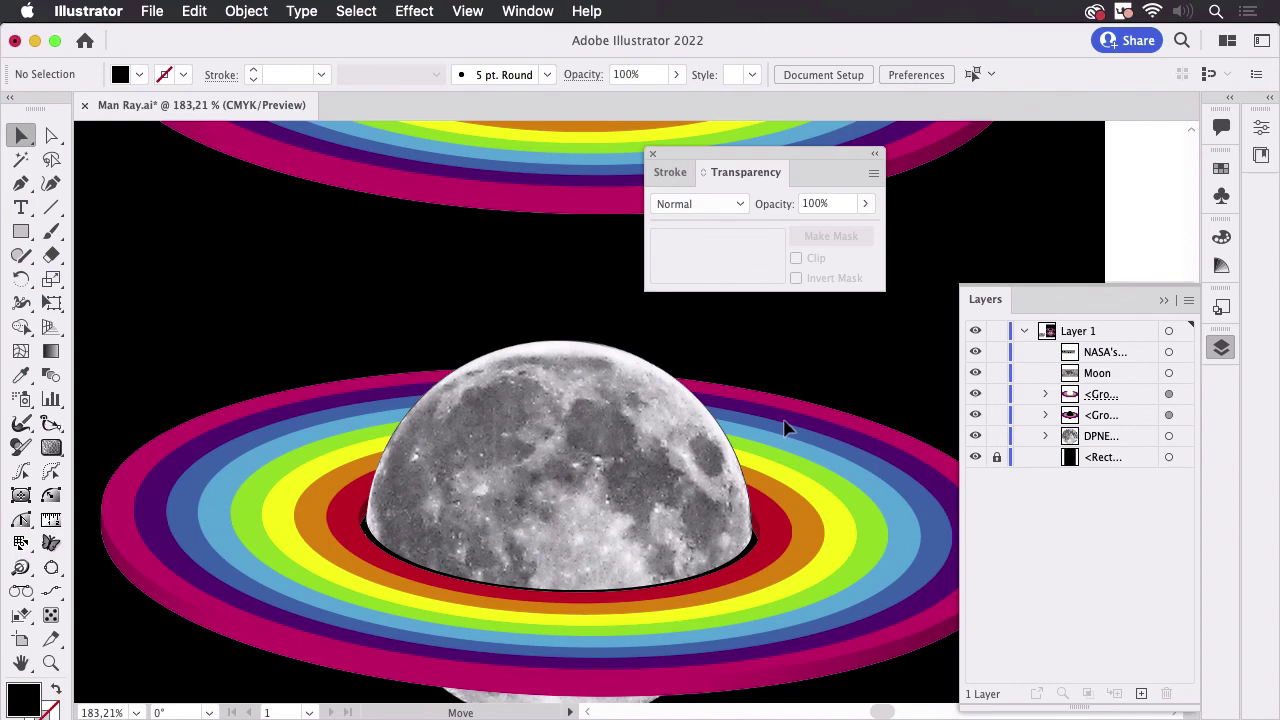
pyautogui.click(785, 428)
pyautogui.scroll(-5, 783, 337)
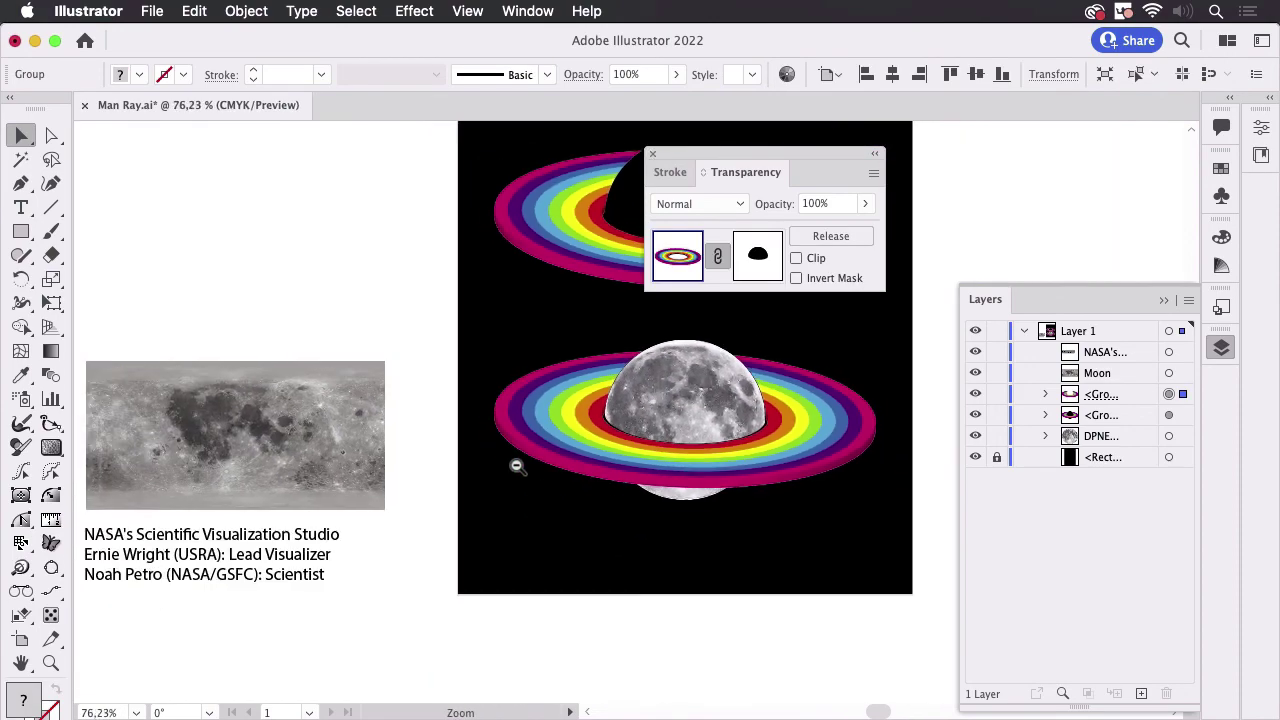
pyautogui.click(414, 280)
pyautogui.hscroll(5, 800, 387)
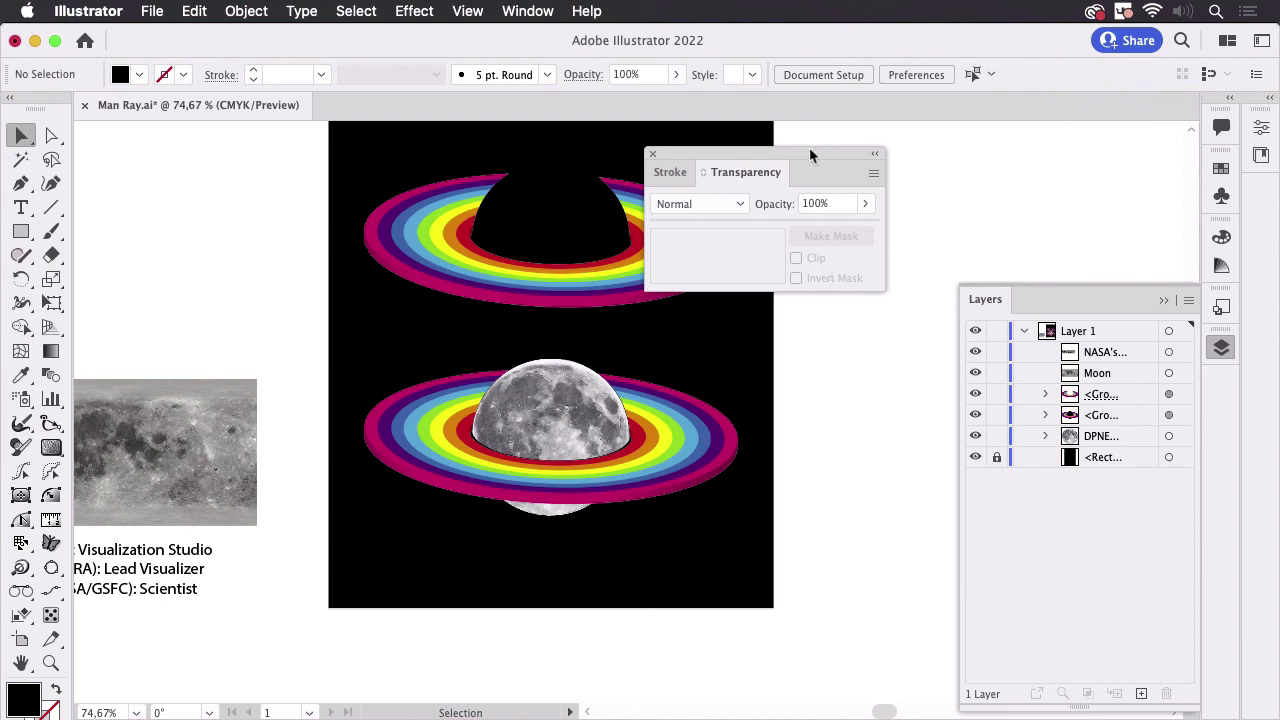
# Step: Move the Stroke/Transparency panel further right, clear of the poster artwork
pyautogui.moveTo(810, 154); pyautogui.dragTo(977, 153)
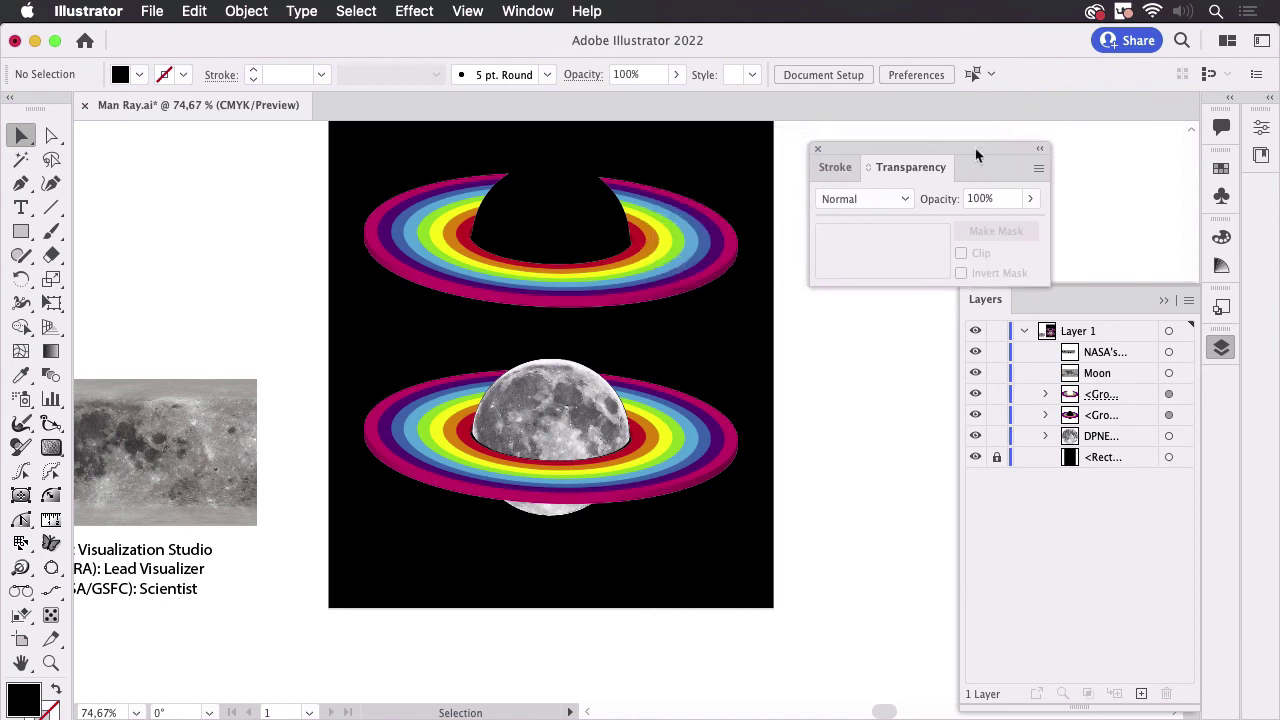